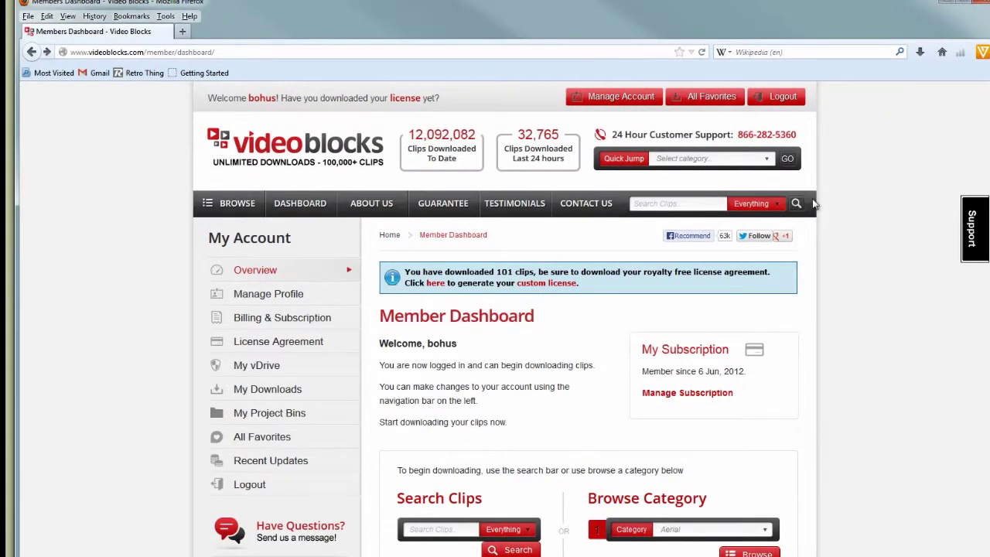
Scroll through the full stock video footage listing, then return to videoblocks.com.
{"action": "left_click", "coordinate": [237, 204]}
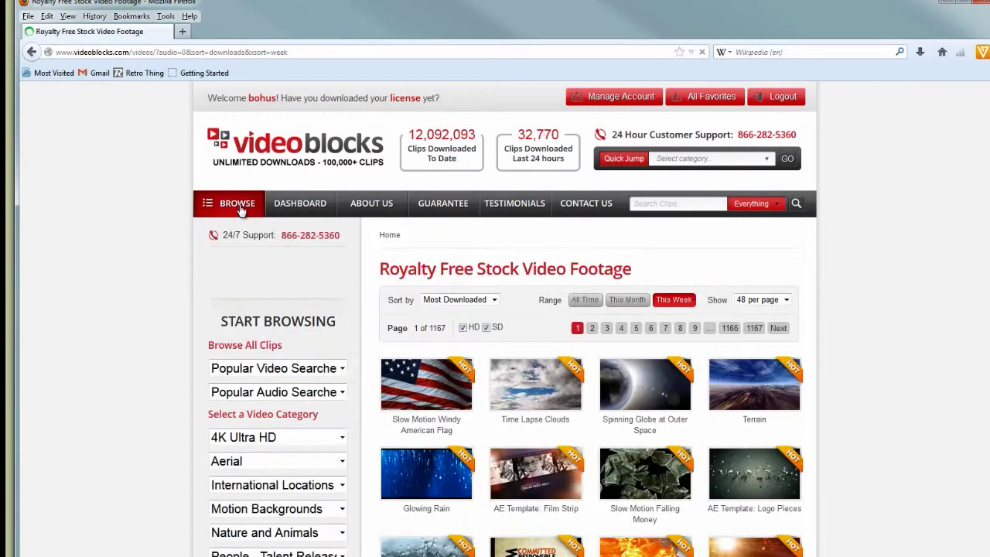
{"action": "scroll", "coordinate": [502, 309], "scroll_direction": "down", "scroll_amount": 3}
{"action": "scroll", "coordinate": [503, 310], "scroll_direction": "down", "scroll_amount": 6}
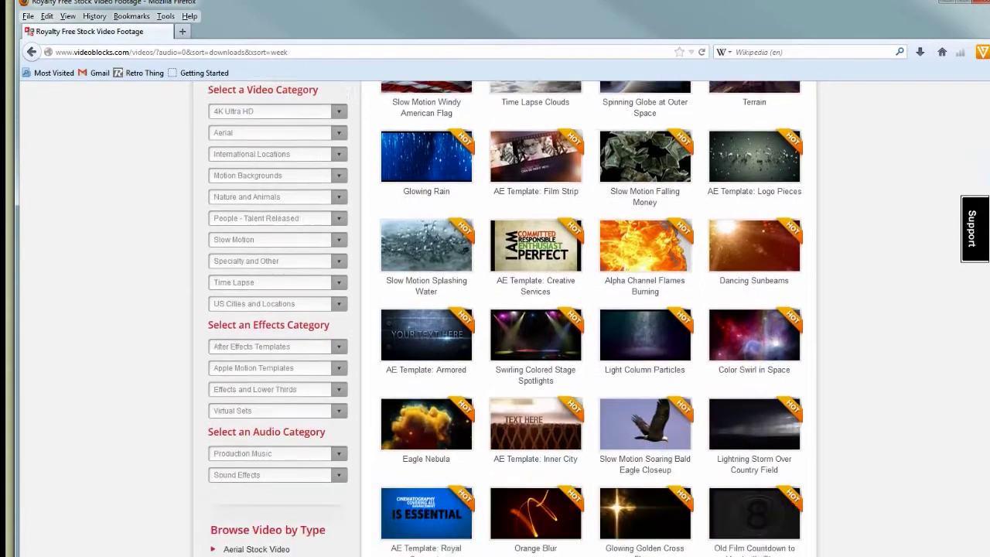
{"action": "scroll", "coordinate": [503, 309], "scroll_direction": "up", "scroll_amount": 4}
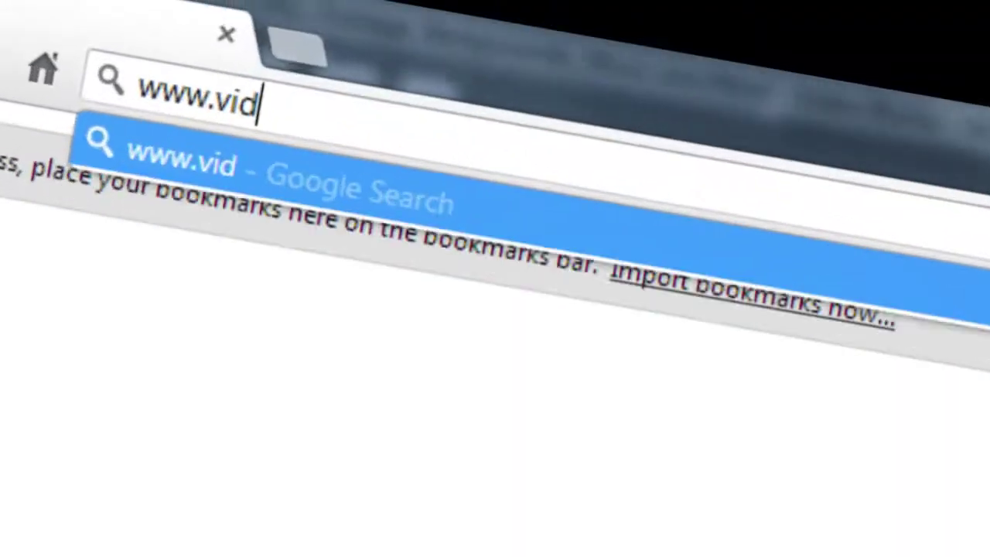
{"action": "type", "text": "eoblocks.com"}
{"action": "key", "text": "Return"}
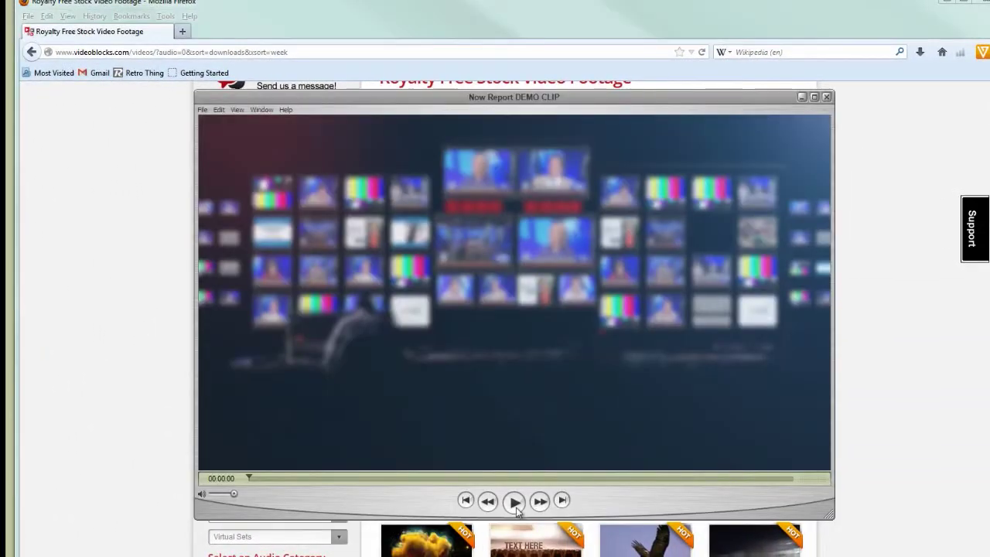
Play, pause and scrub the Now Report demo clip to its NOW report title, then close the player.
{"action": "left_click", "coordinate": [515, 505]}
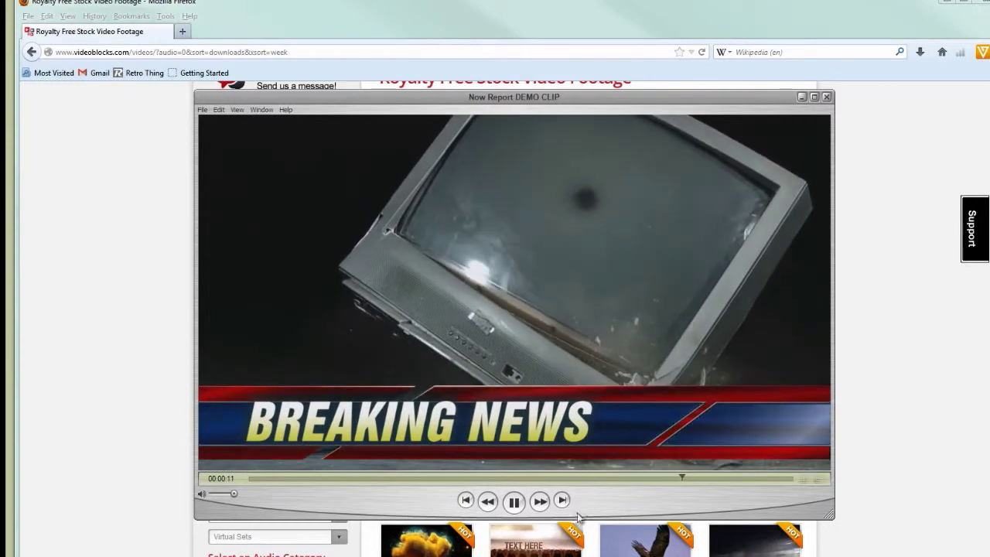
{"action": "left_click", "coordinate": [515, 502]}
{"action": "left_click", "coordinate": [384, 478]}
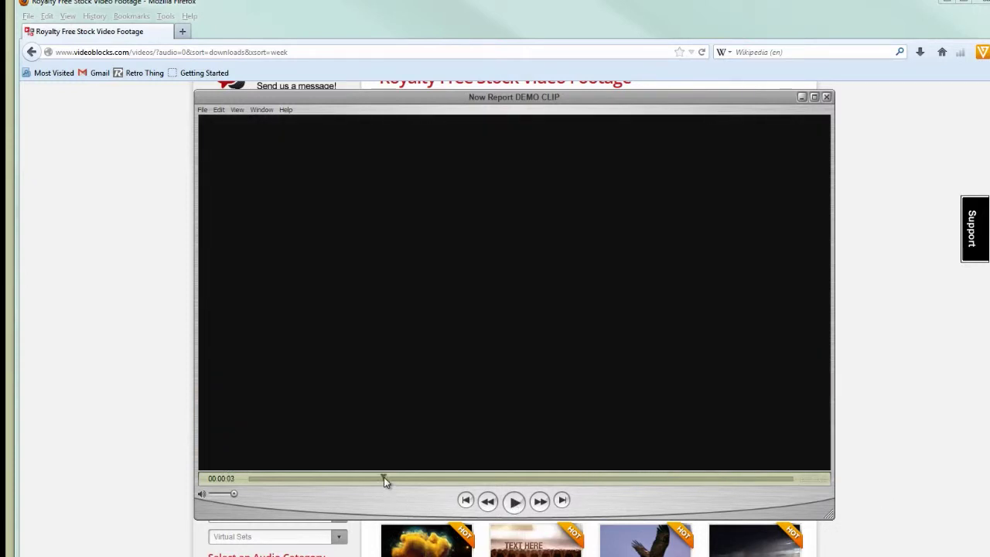
{"action": "left_click_drag", "start_coordinate": [384, 481], "coordinate": [236, 504]}
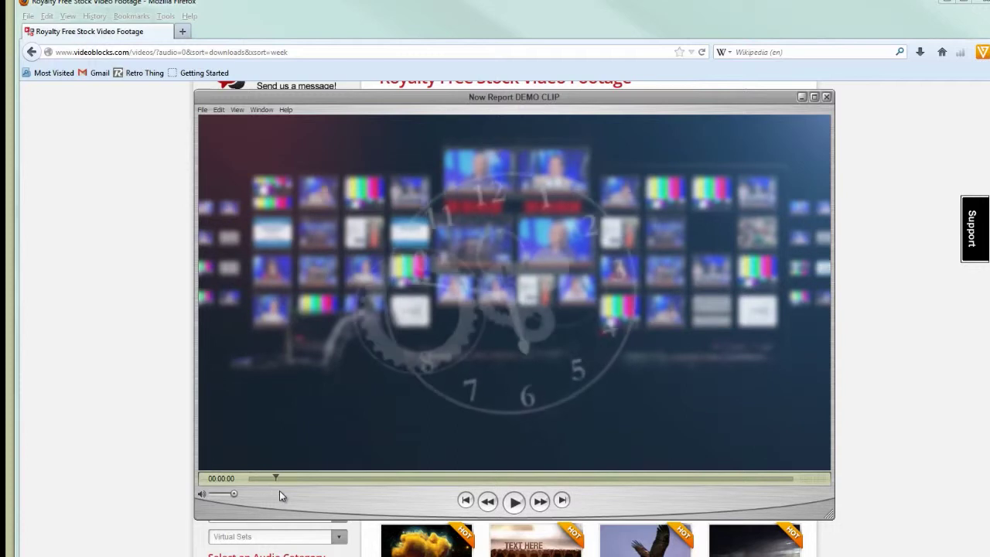
{"action": "left_click_drag", "start_coordinate": [280, 490], "coordinate": [251, 479]}
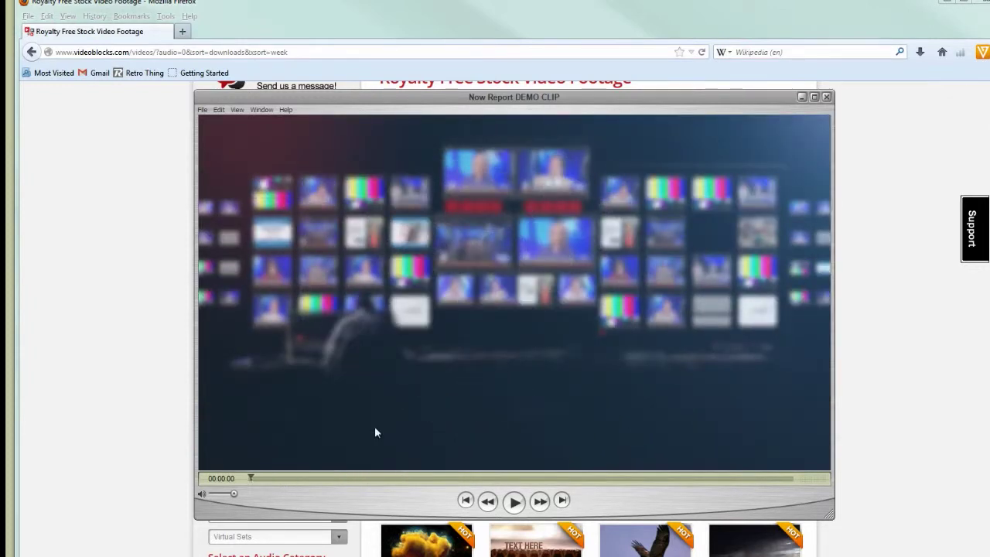
{"action": "left_click", "coordinate": [803, 101]}
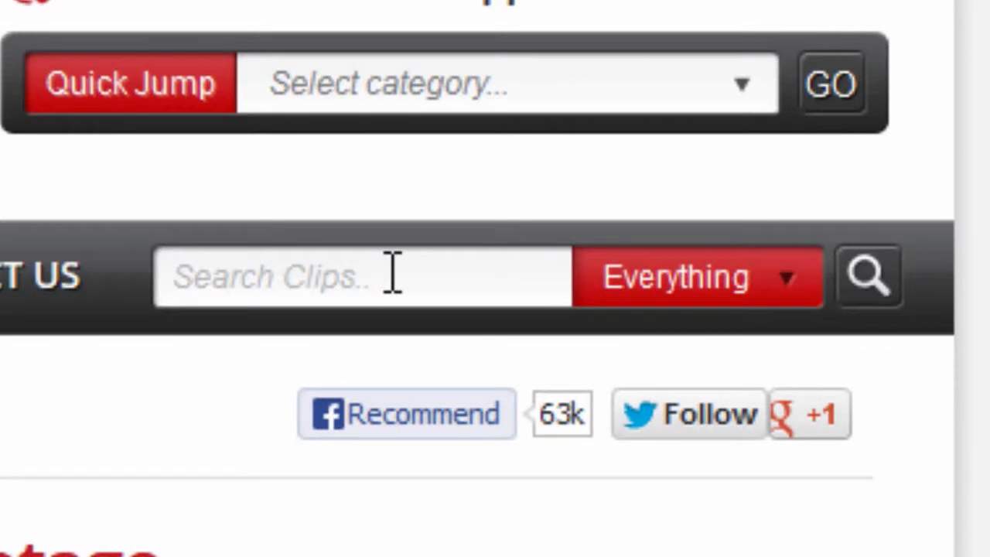
Search the Video clips for 'news room'.
{"action": "type", "text": "ews ro"}
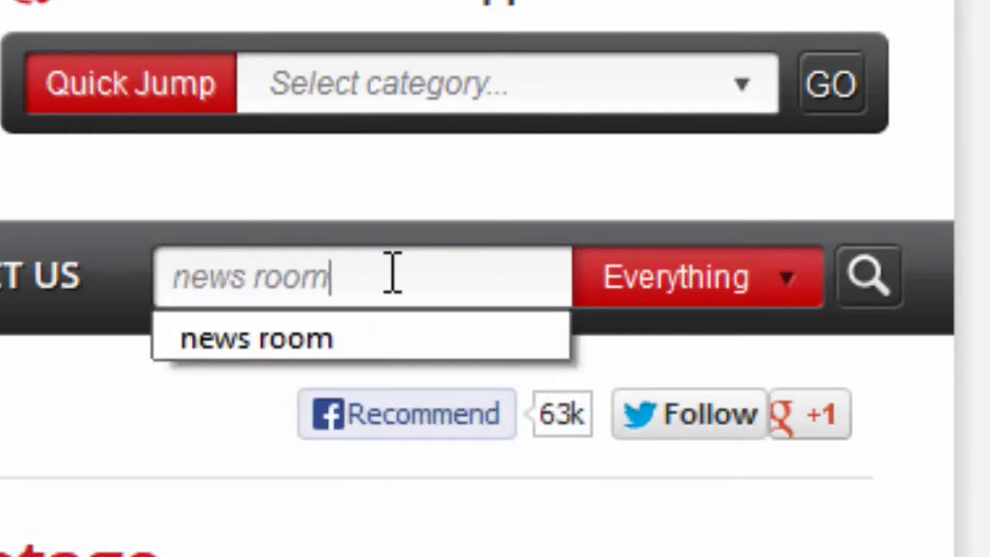
{"action": "type", "text": "om"}
{"action": "key", "text": "Down"}
{"action": "left_click", "coordinate": [790, 283]}
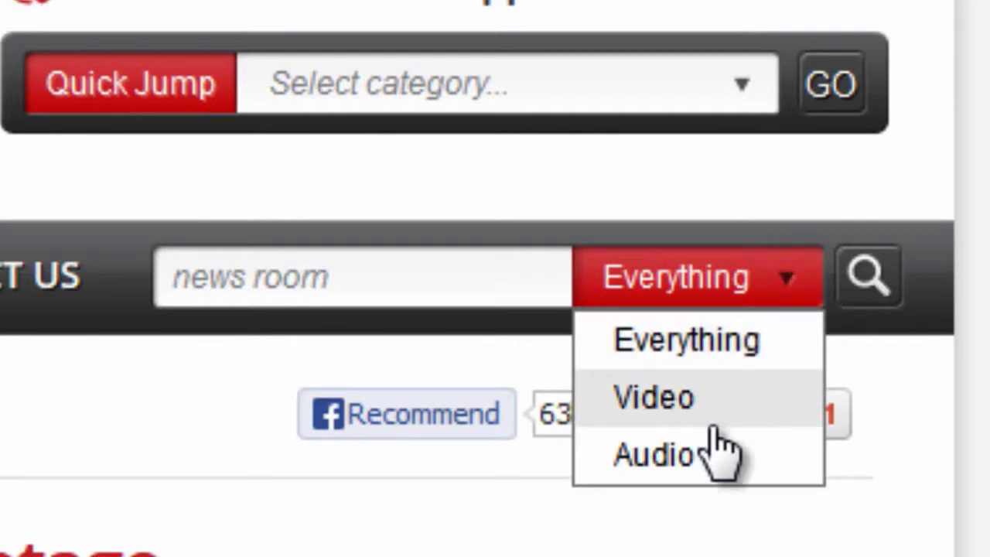
{"action": "left_click", "coordinate": [696, 414]}
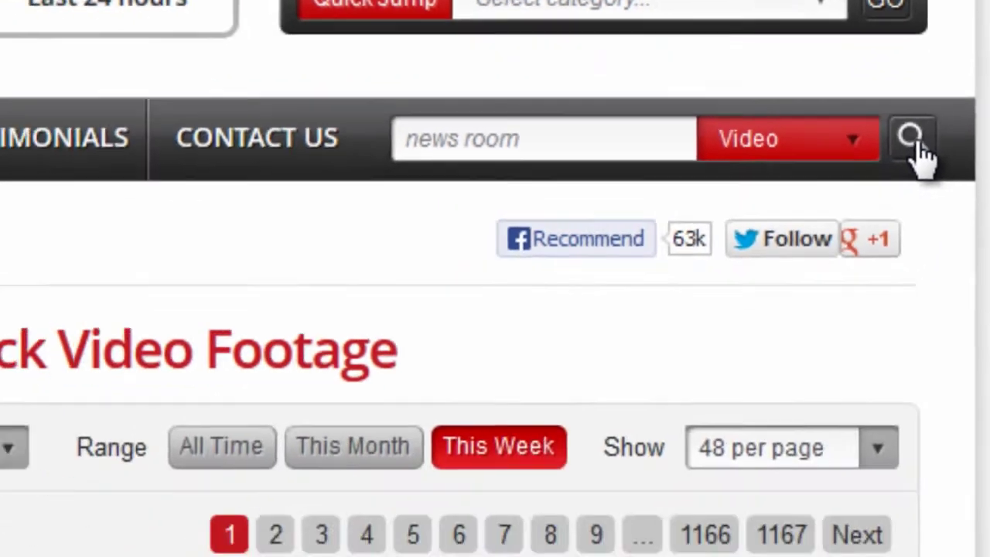
{"action": "left_click", "coordinate": [865, 274]}
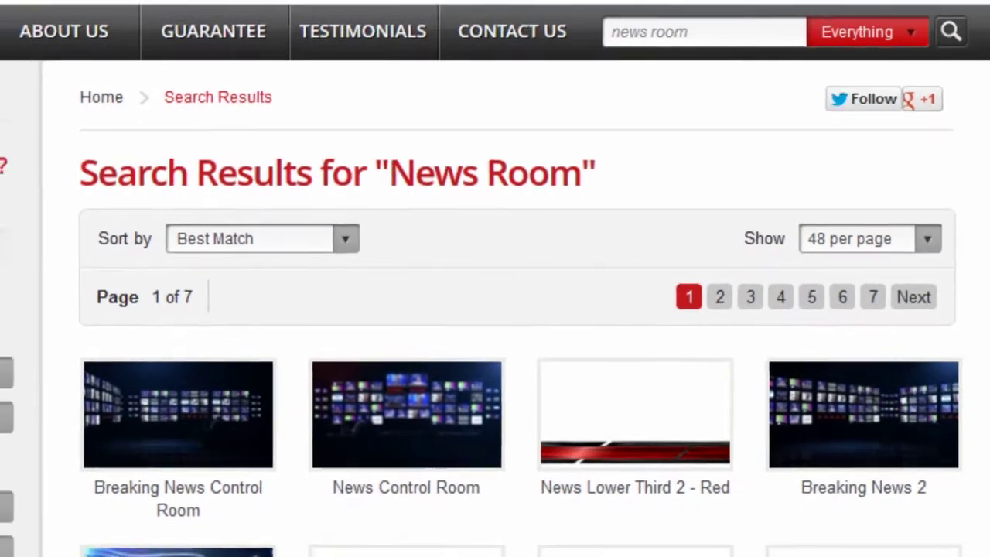
Preview the virtual set thumbnails and open the News Control Room clip page.
{"action": "scroll", "coordinate": [495, 310], "scroll_direction": "down", "scroll_amount": 5}
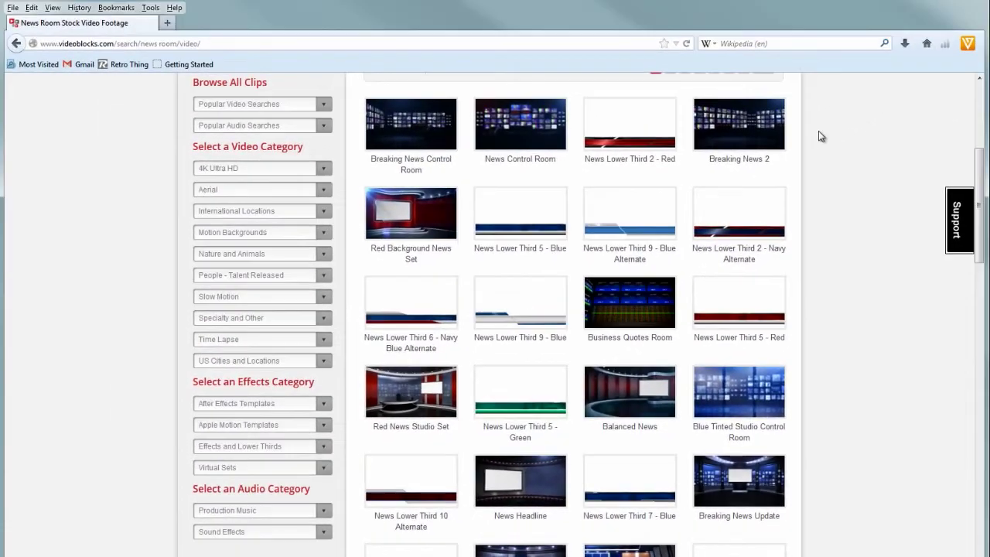
{"action": "mouse_move", "coordinate": [749, 136]}
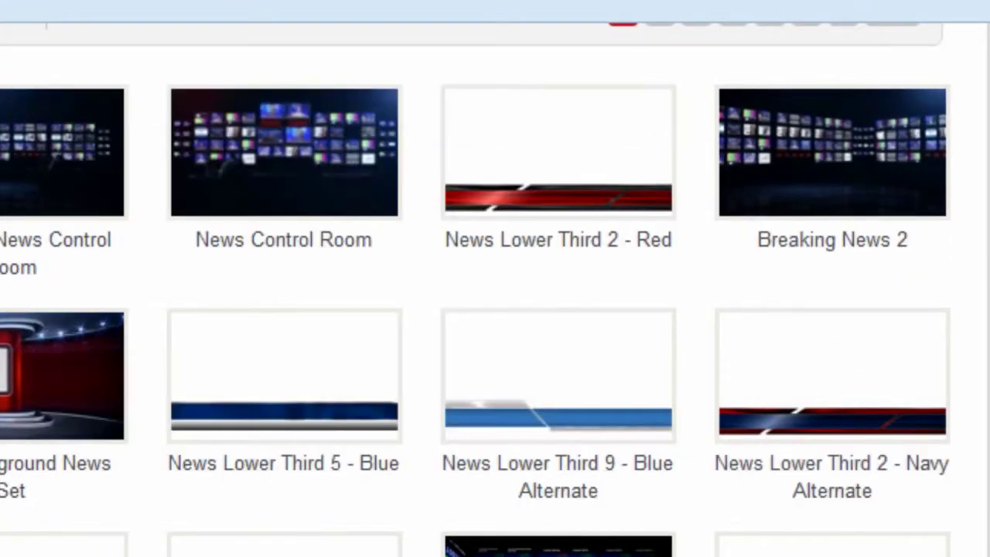
{"action": "mouse_move", "coordinate": [549, 556]}
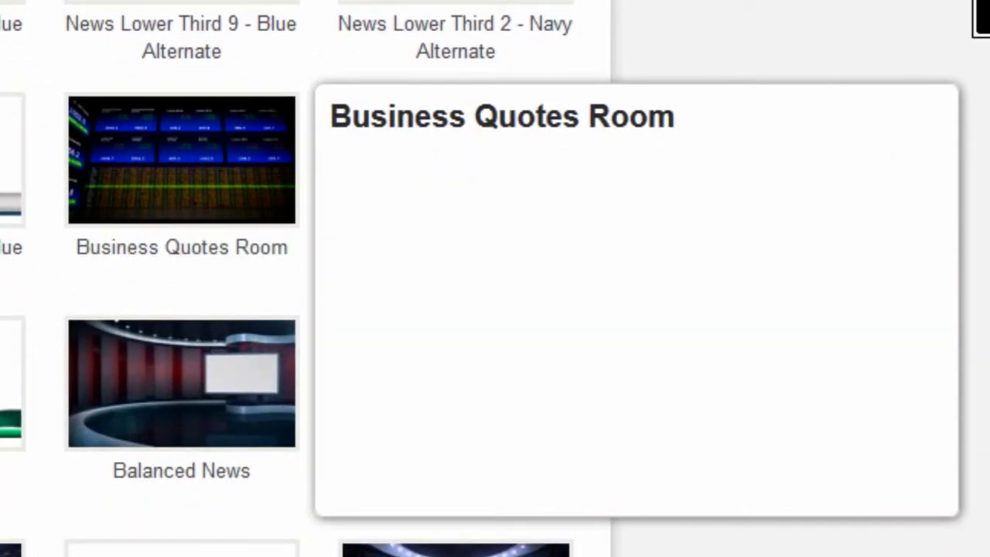
{"action": "mouse_move", "coordinate": [0, 0]}
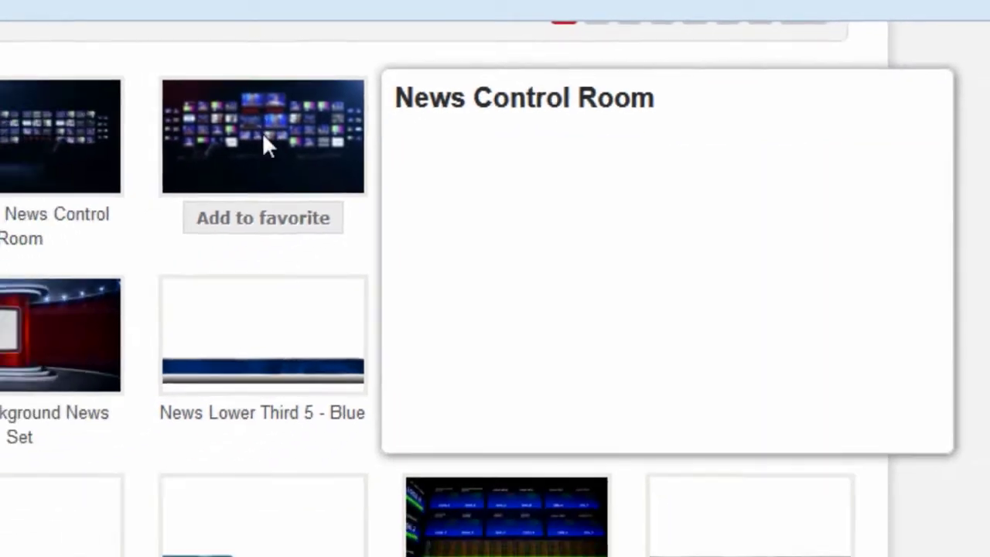
{"action": "left_click", "coordinate": [199, 161]}
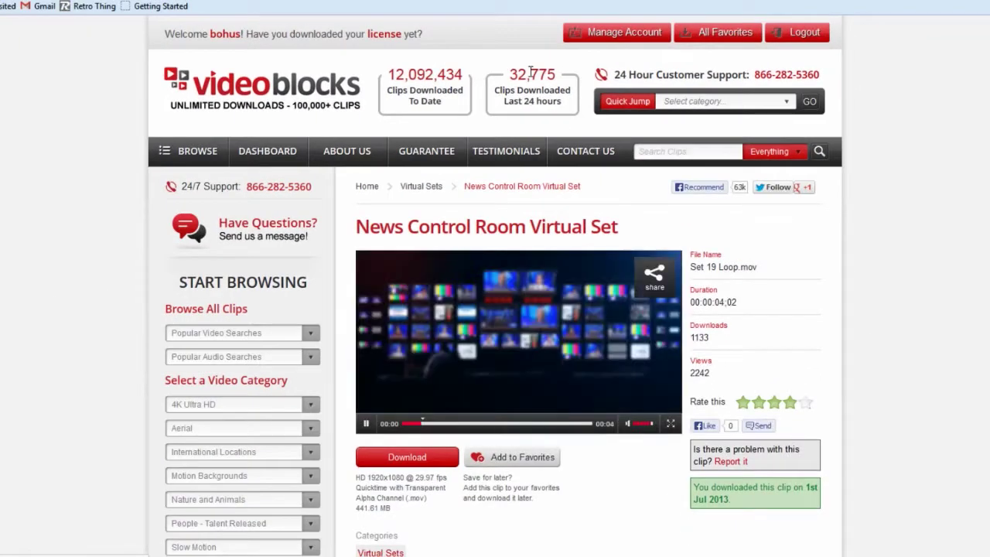
Play and pause the News Control Room preview and check its resolution details.
{"action": "scroll", "coordinate": [517, 199], "scroll_direction": "down", "scroll_amount": 3}
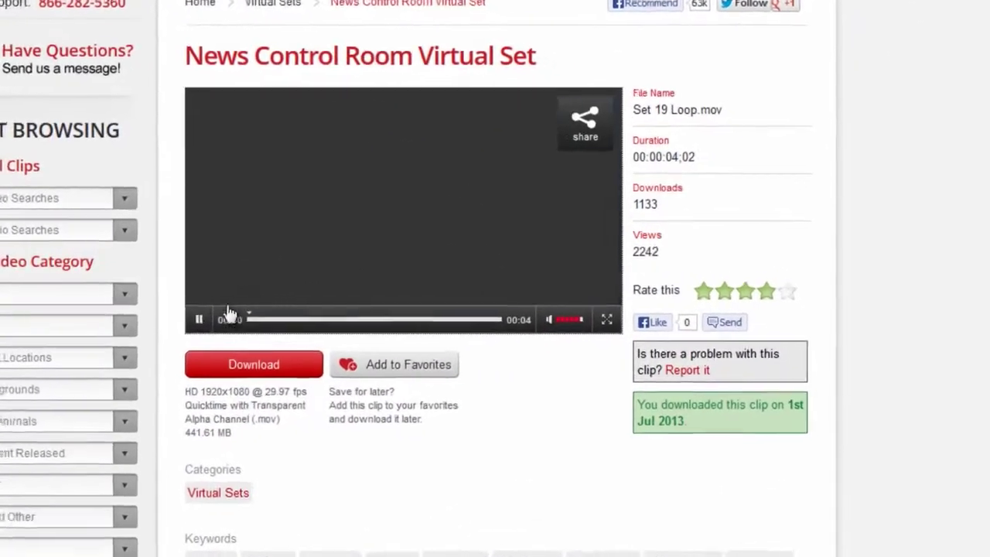
{"action": "left_click", "coordinate": [349, 300]}
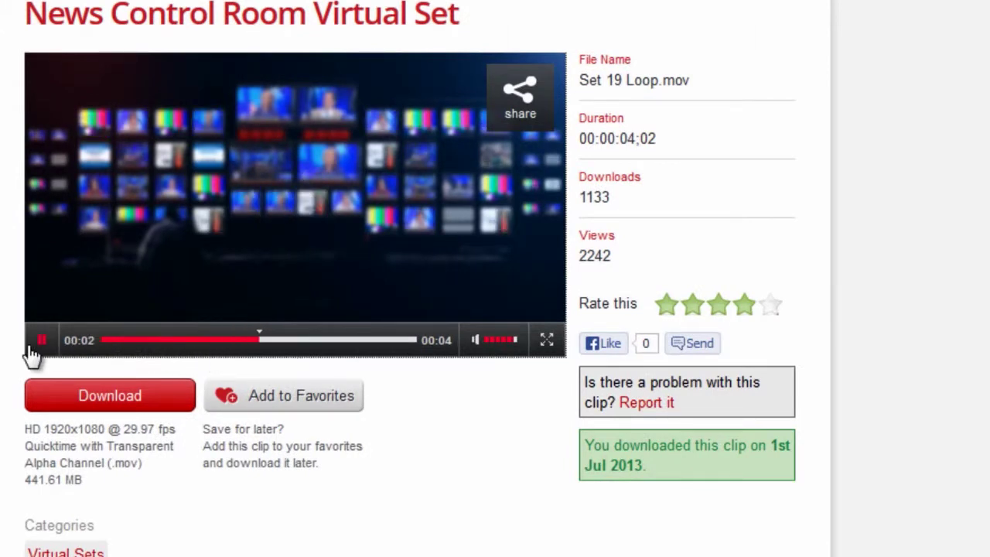
{"action": "left_click", "coordinate": [41, 339]}
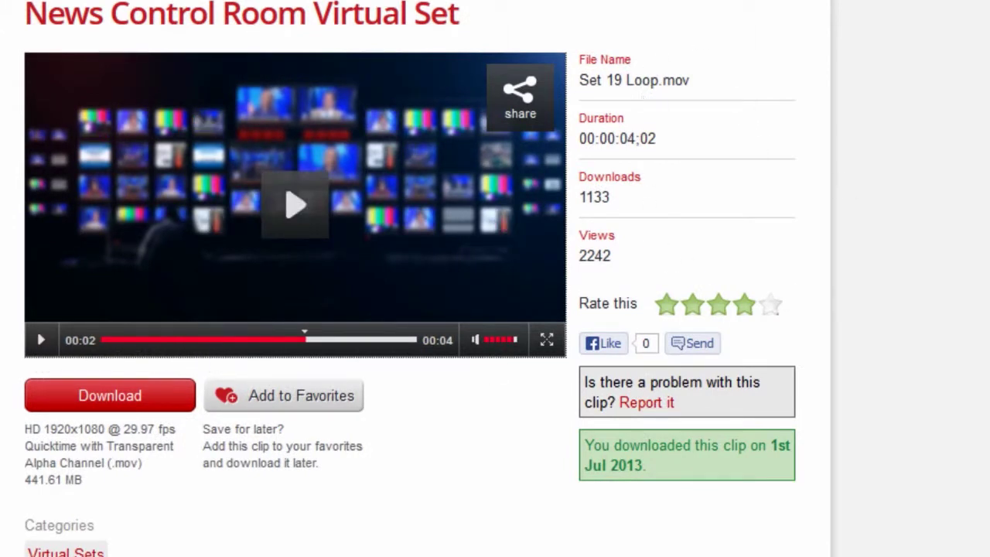
{"action": "scroll", "coordinate": [613, 80], "scroll_direction": "down", "scroll_amount": 3}
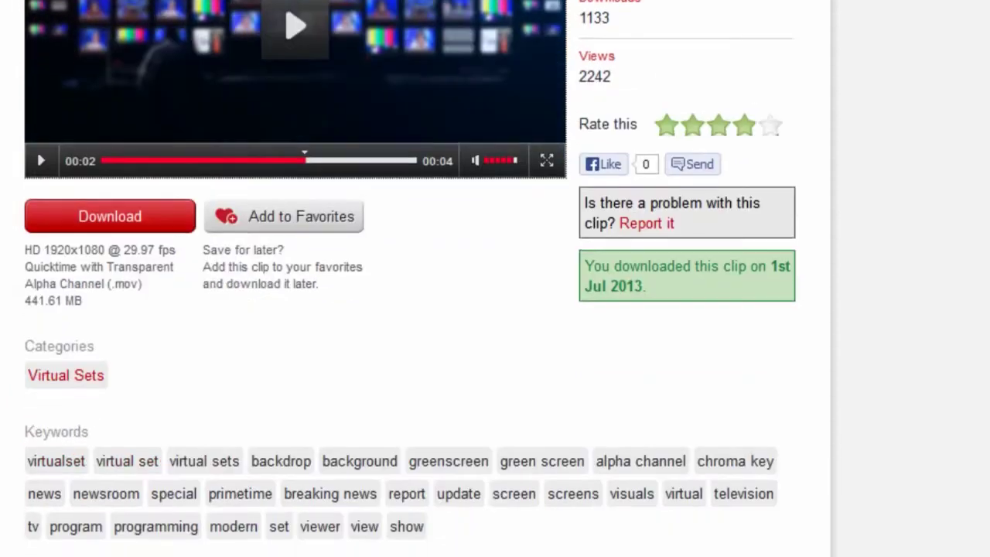
{"action": "scroll", "coordinate": [515, 316], "scroll_direction": "down", "scroll_amount": 3}
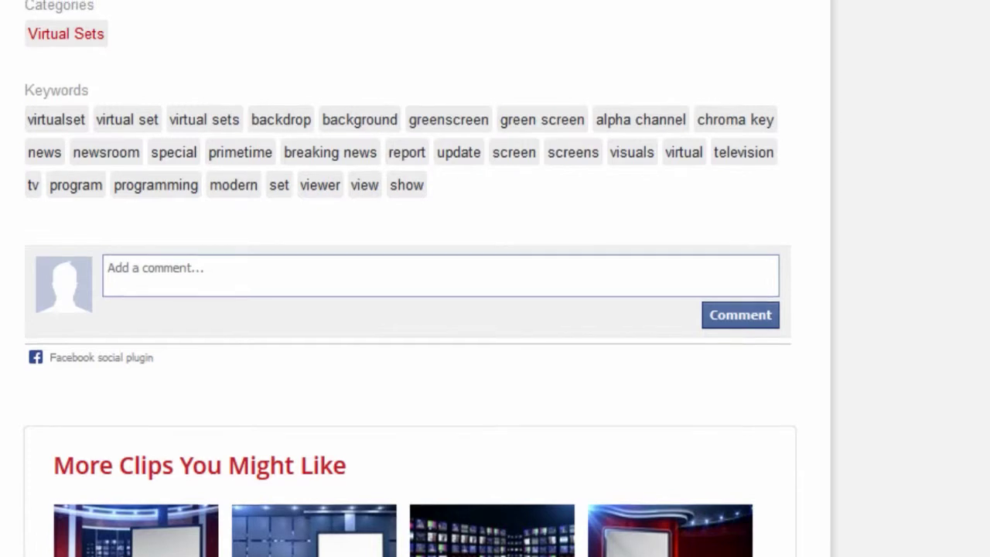
{"action": "scroll", "coordinate": [410, 278], "scroll_direction": "up", "scroll_amount": 6}
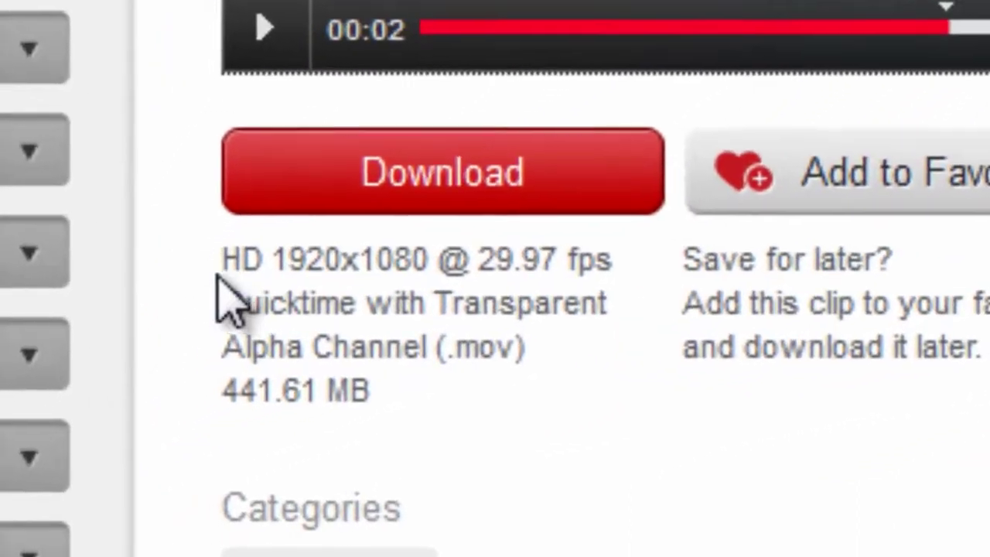
{"action": "left_click_drag", "start_coordinate": [217, 263], "coordinate": [434, 259]}
{"action": "left_click", "coordinate": [542, 425]}
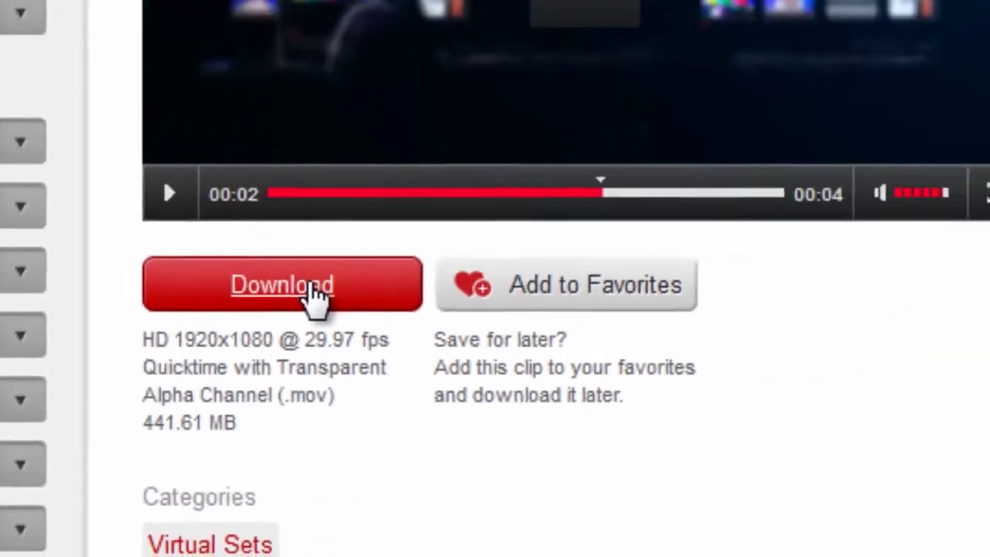
Download Set 19 Loop.mov into the Desktop's Video Blocks downloads folder.
{"action": "left_click", "coordinate": [496, 172]}
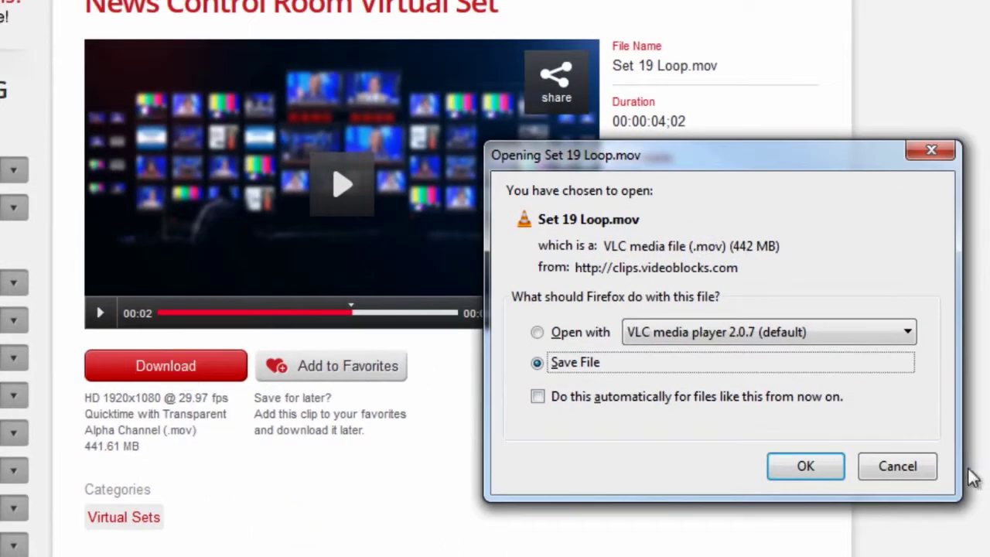
{"action": "left_click", "coordinate": [808, 468]}
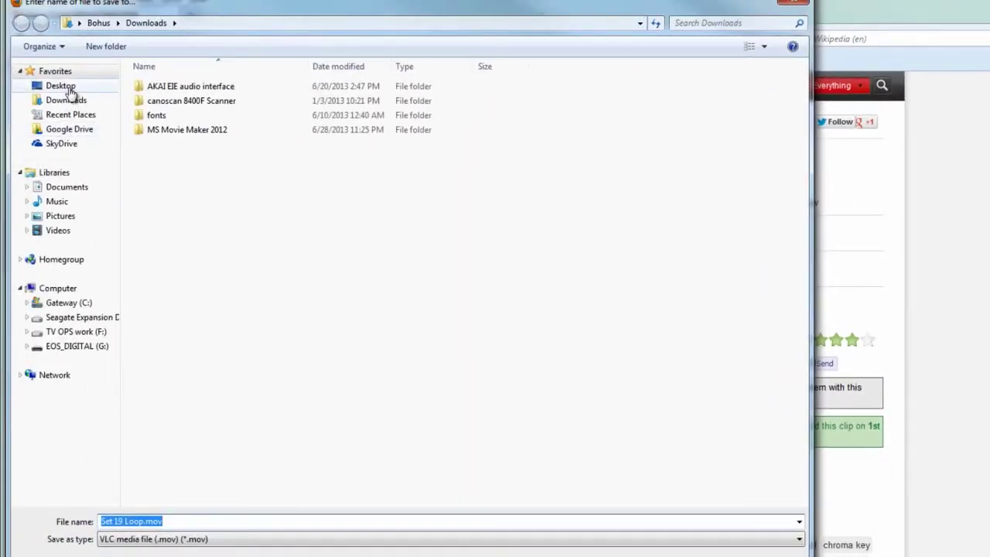
{"action": "left_click", "coordinate": [60, 87]}
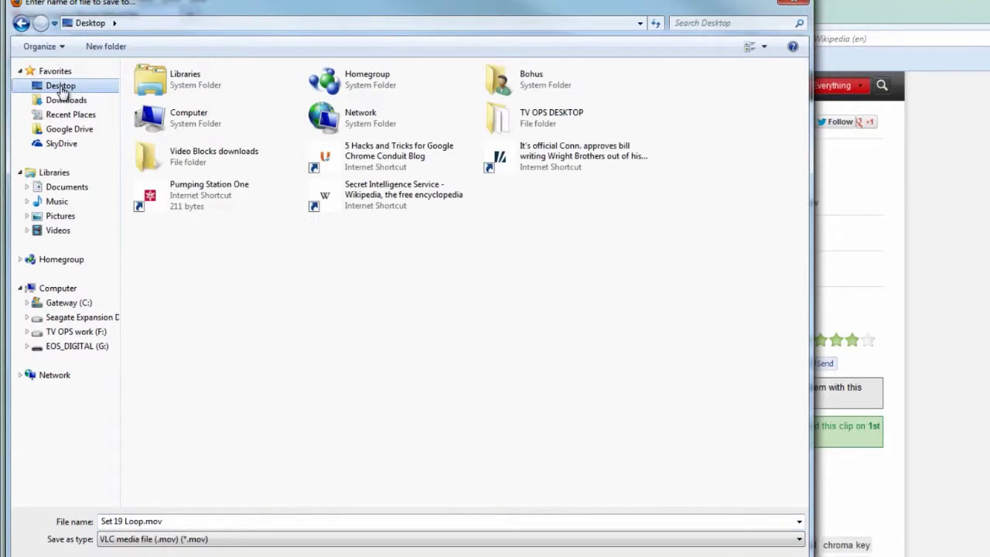
{"action": "double_click", "coordinate": [149, 160]}
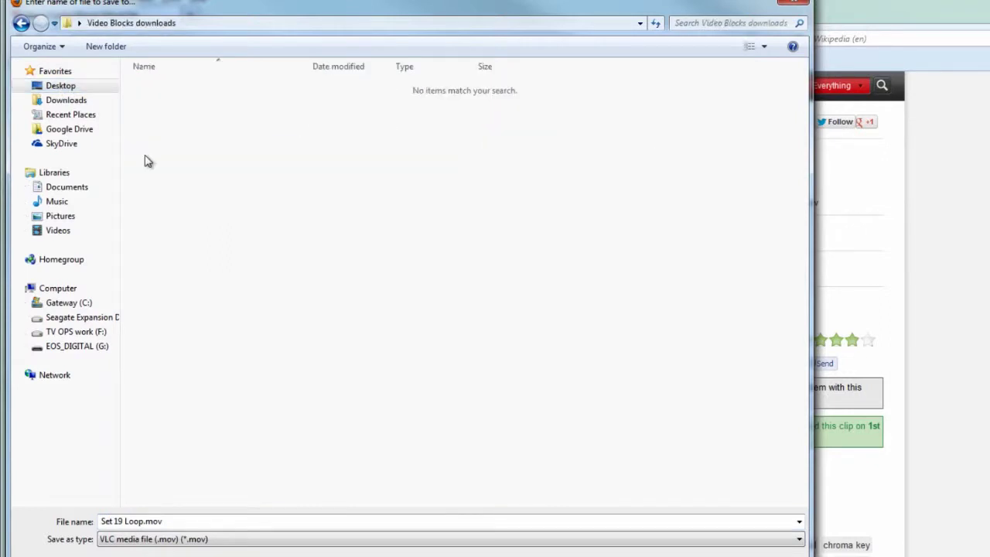
{"action": "key", "text": "Return"}
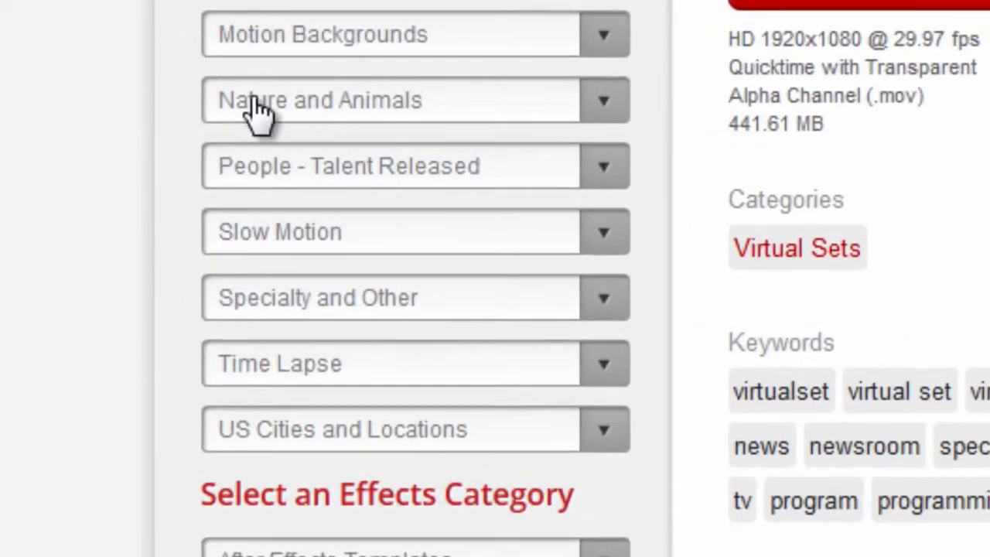
Expand the Slow Motion category to show its subcategories.
{"action": "left_click", "coordinate": [387, 251]}
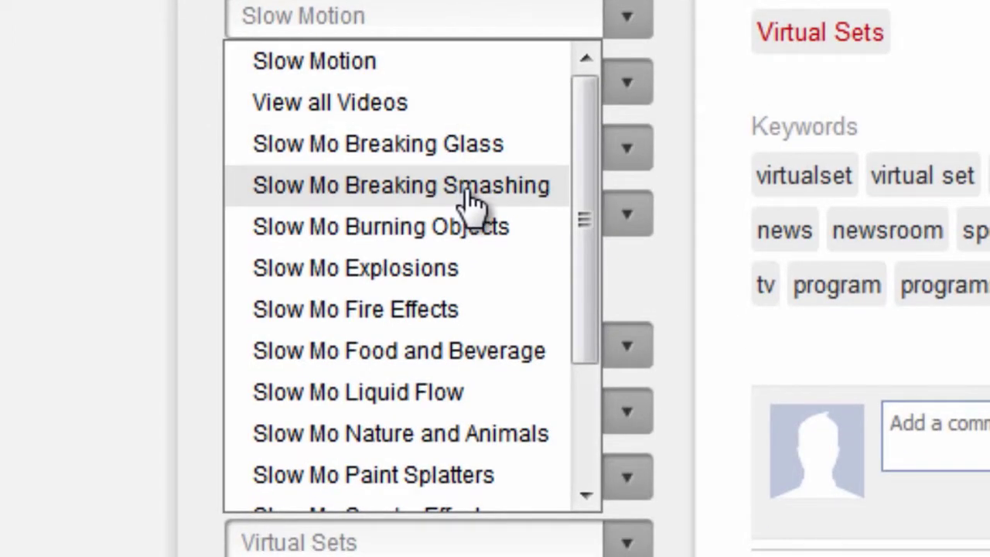
Open Slow Mo Breaking Smashing and scroll to preview the Dropping and Breaking TV Front View clip.
{"action": "left_click", "coordinate": [472, 199]}
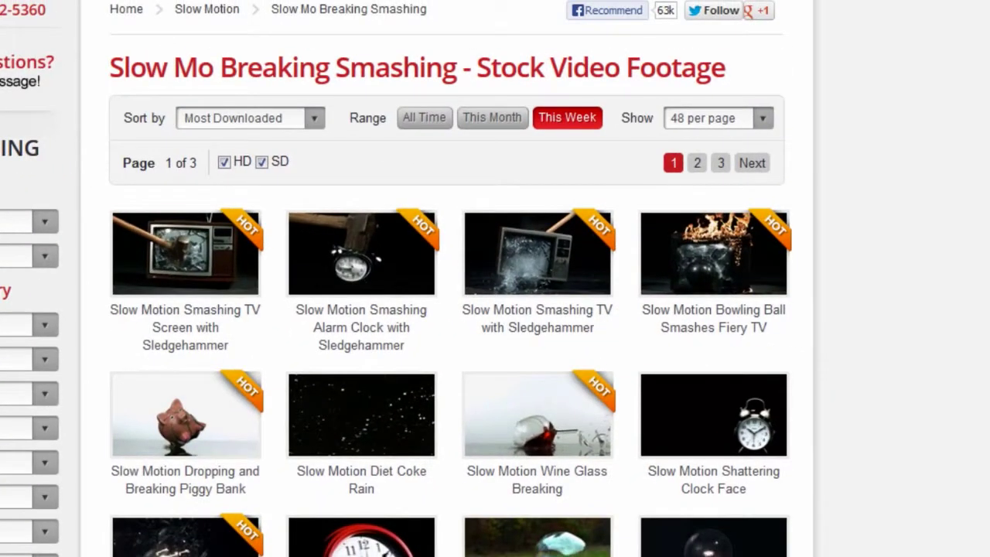
{"action": "scroll", "coordinate": [448, 310], "scroll_direction": "down", "scroll_amount": 6}
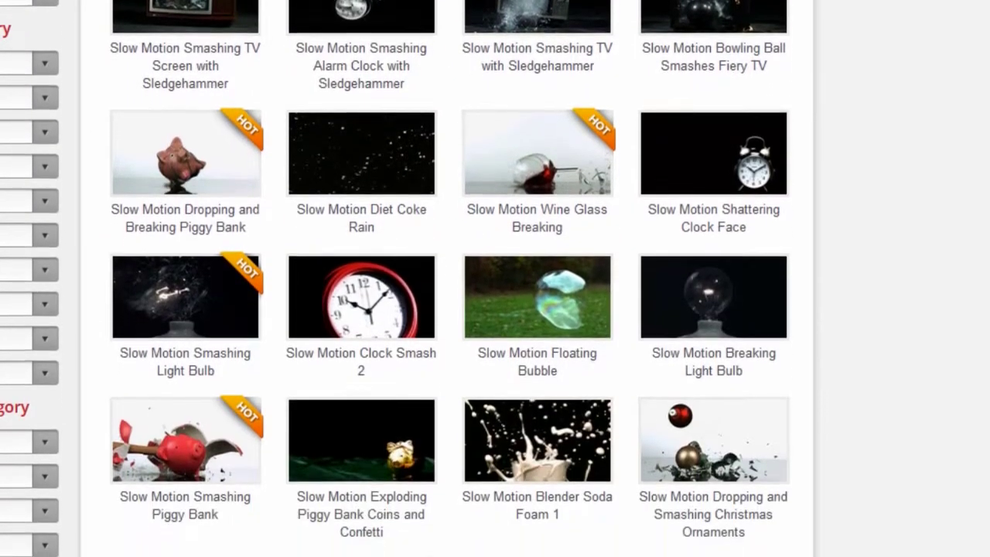
{"action": "scroll", "coordinate": [448, 309], "scroll_direction": "down", "scroll_amount": 4}
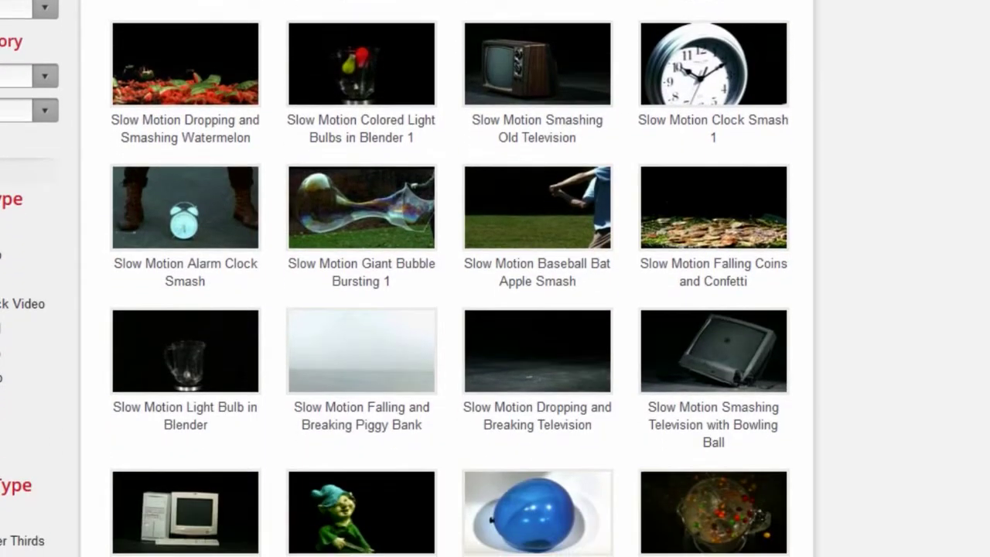
{"action": "mouse_move", "coordinate": [506, 42]}
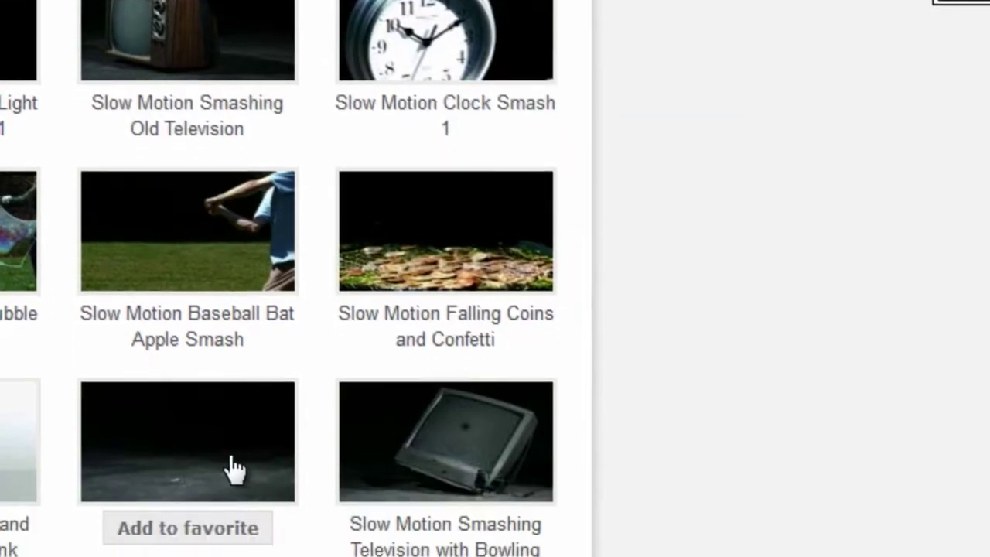
{"action": "mouse_move", "coordinate": [229, 555]}
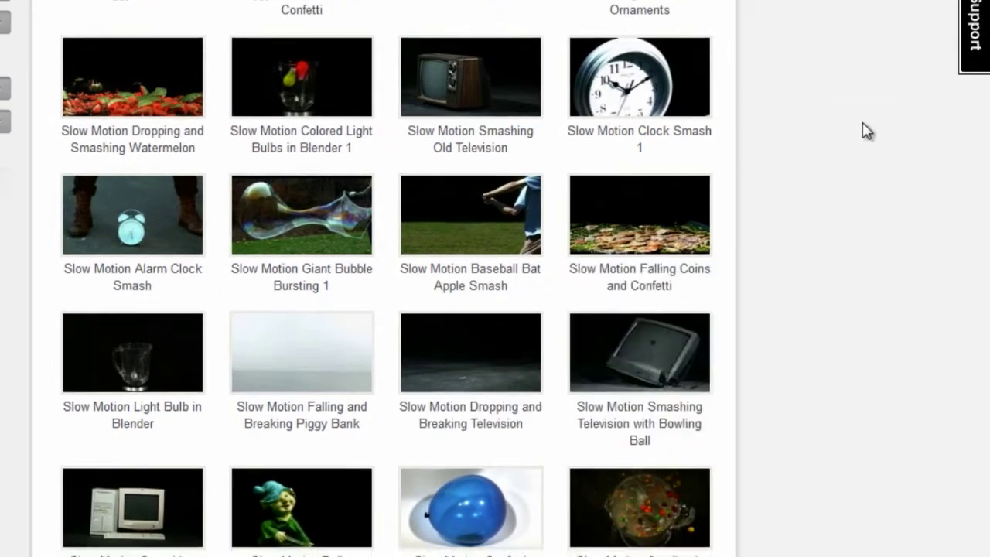
{"action": "scroll", "coordinate": [865, 130], "scroll_direction": "down", "scroll_amount": 3}
{"action": "scroll", "coordinate": [865, 130], "scroll_direction": "down", "scroll_amount": 3}
{"action": "mouse_move", "coordinate": [147, 198]}
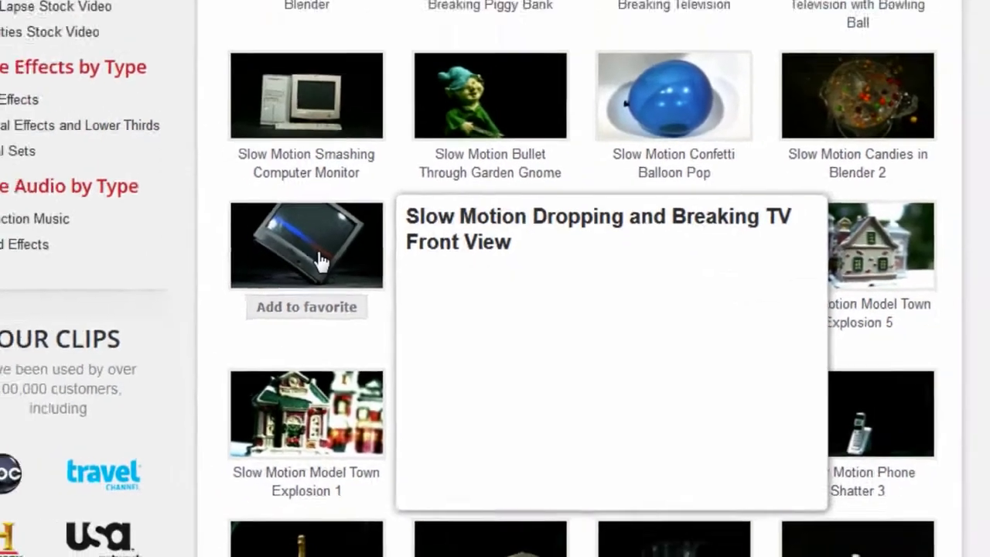
Open the Slow Motion Dropping and Breaking TV Front View clip page.
{"action": "left_click", "coordinate": [258, 203]}
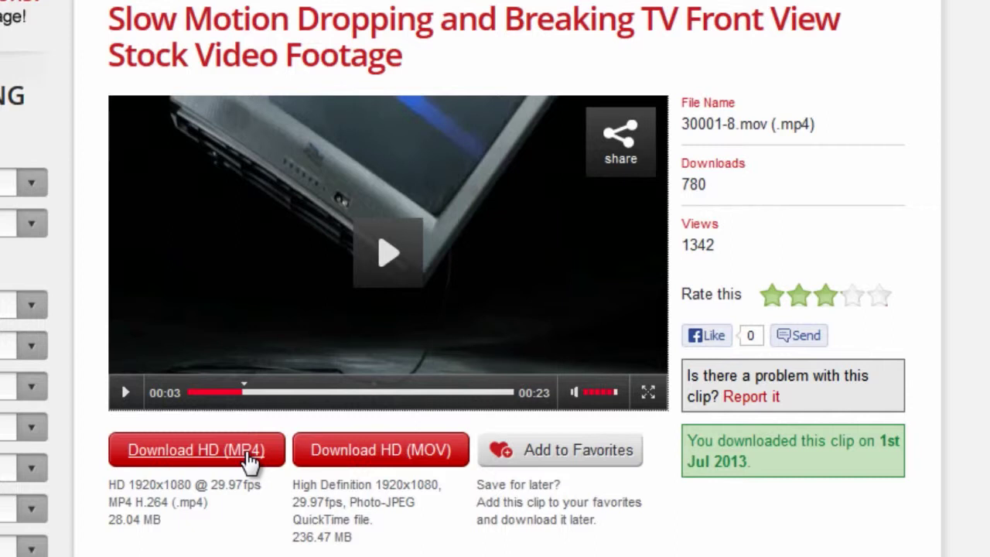
Save the HD MP4 file 30001-8.mp4 into the Desktop's Video Blocks downloads folder.
{"action": "left_click", "coordinate": [250, 462]}
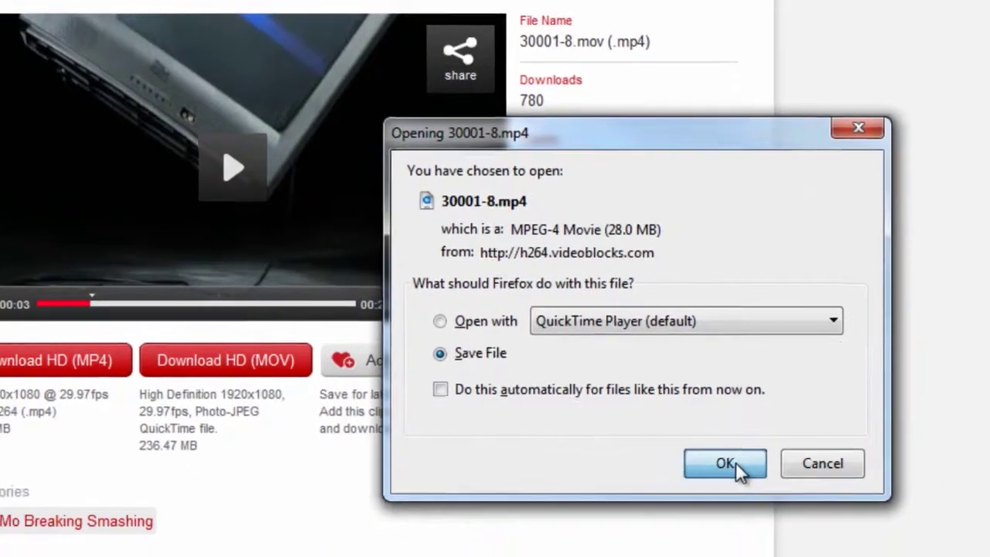
{"action": "left_click", "coordinate": [886, 543]}
{"action": "left_click", "coordinate": [58, 83]}
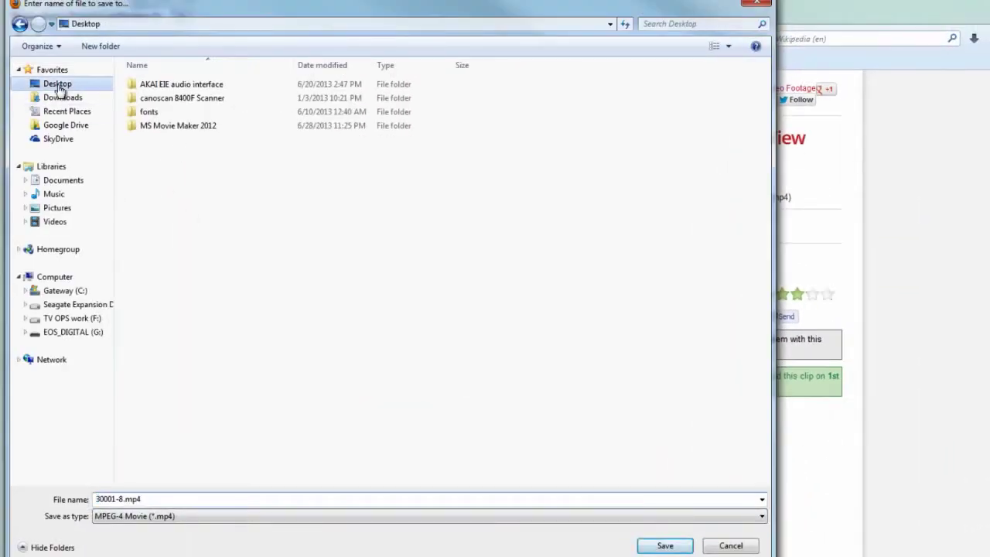
{"action": "double_click", "coordinate": [139, 152]}
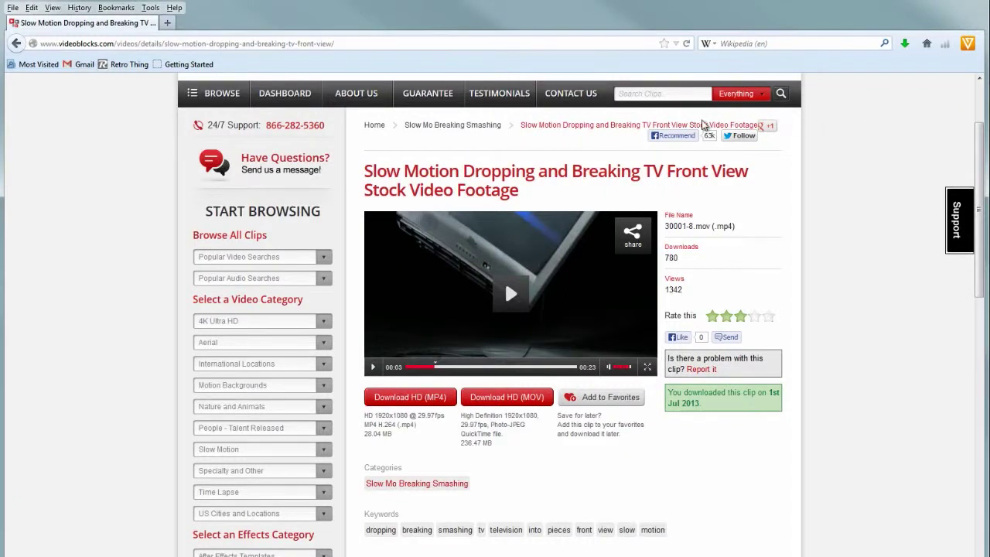
{"action": "left_click_drag", "start_coordinate": [979, 182], "coordinate": [981, 74]}
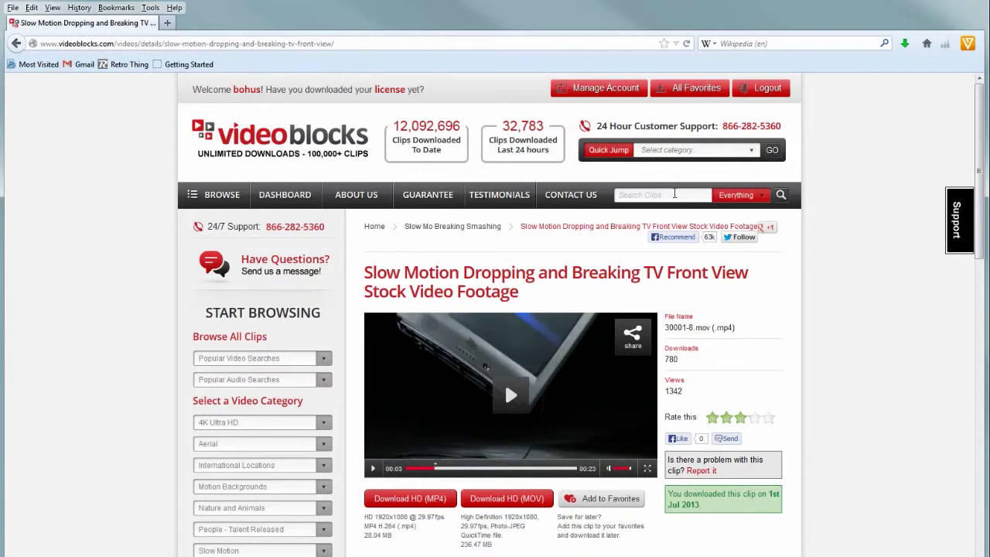
Search the Audio clips for 'news'.
{"action": "left_click", "coordinate": [672, 195]}
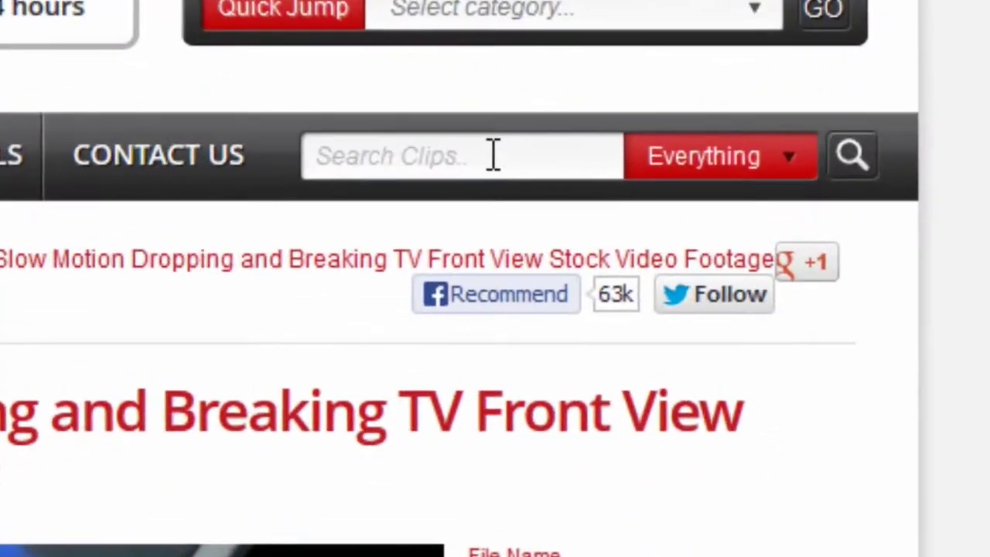
{"action": "type", "text": "news"}
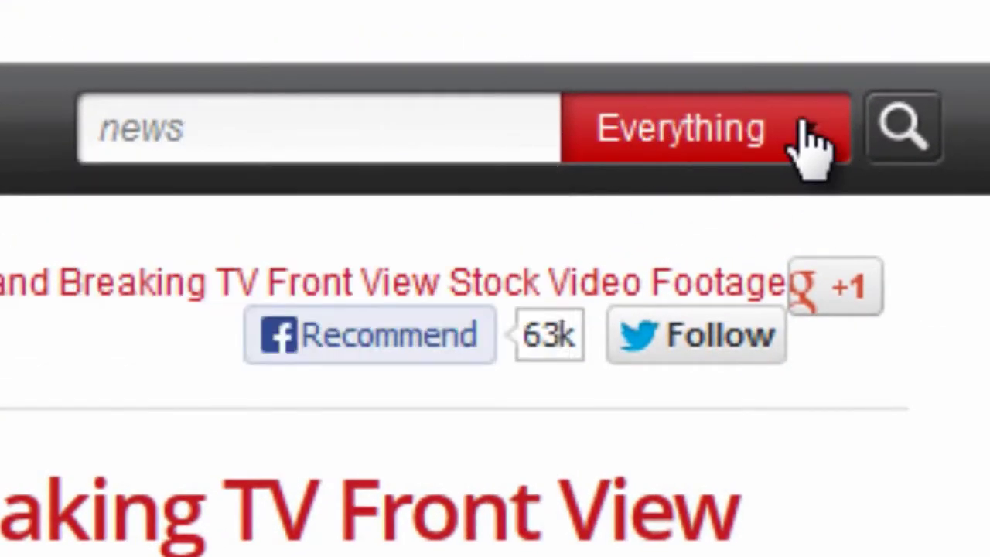
{"action": "left_click", "coordinate": [805, 131]}
{"action": "left_click", "coordinate": [691, 340]}
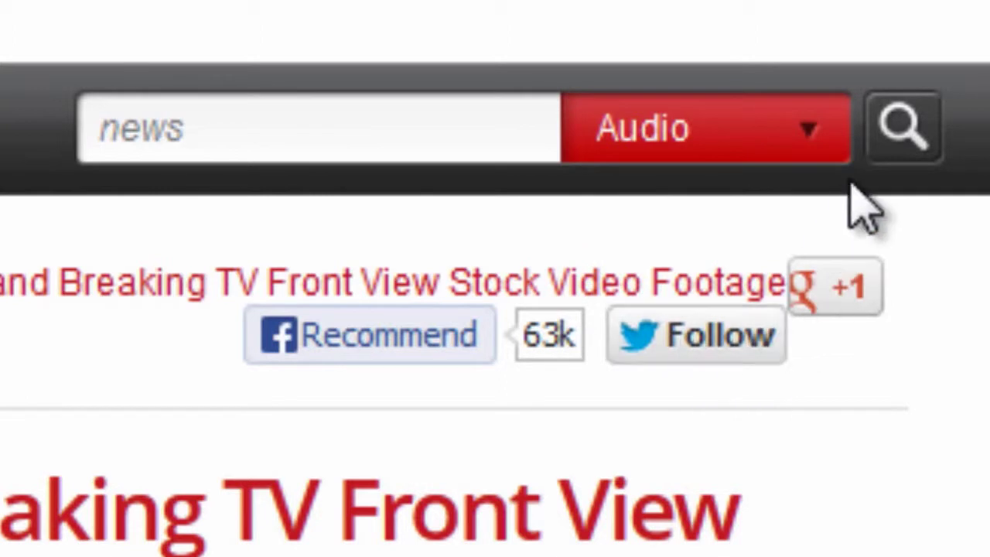
{"action": "left_click", "coordinate": [909, 149]}
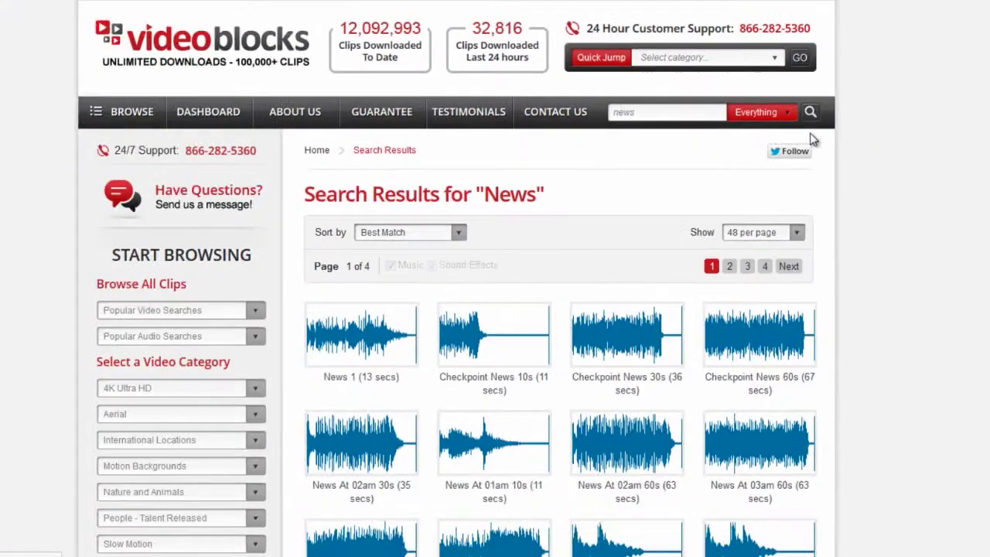
Scroll the News audio results and preview tracks like Checkpoint News 10s.
{"action": "scroll", "coordinate": [888, 286], "scroll_direction": "down", "scroll_amount": 2}
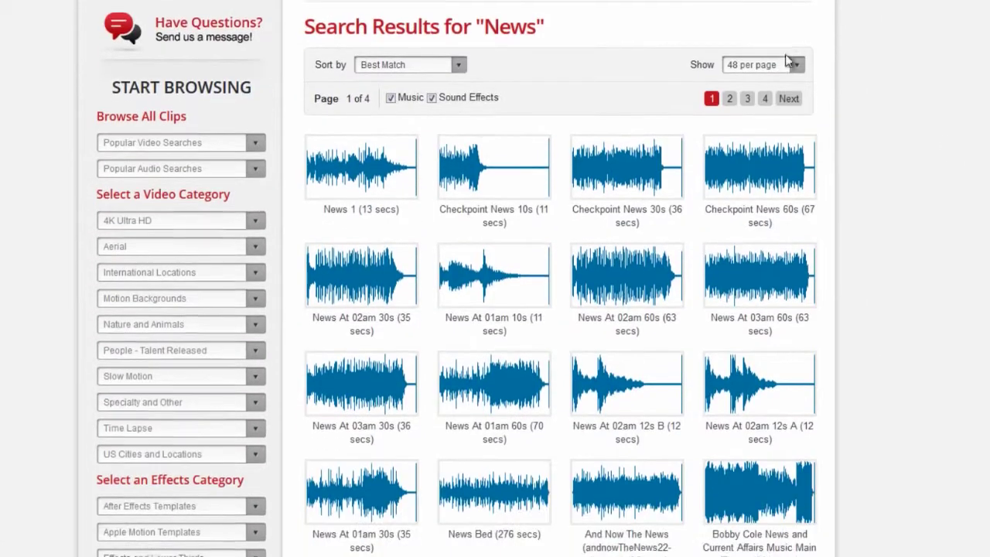
{"action": "mouse_move", "coordinate": [349, 170]}
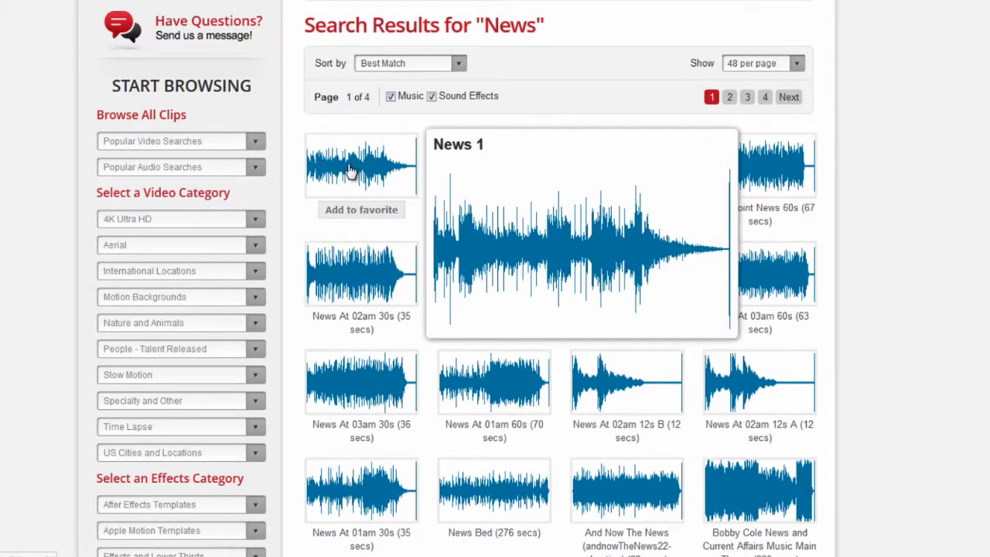
{"action": "mouse_move", "coordinate": [492, 170]}
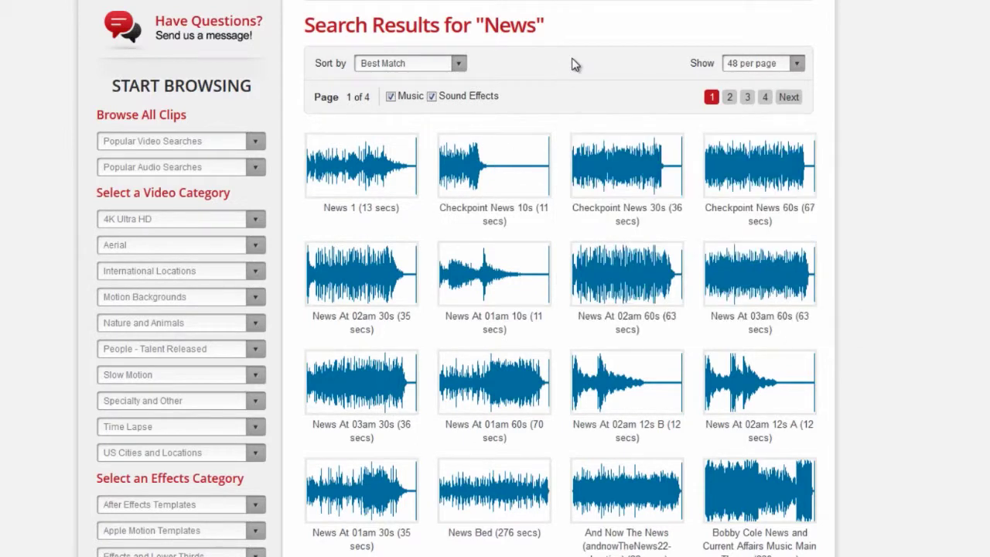
{"action": "mouse_move", "coordinate": [531, 166]}
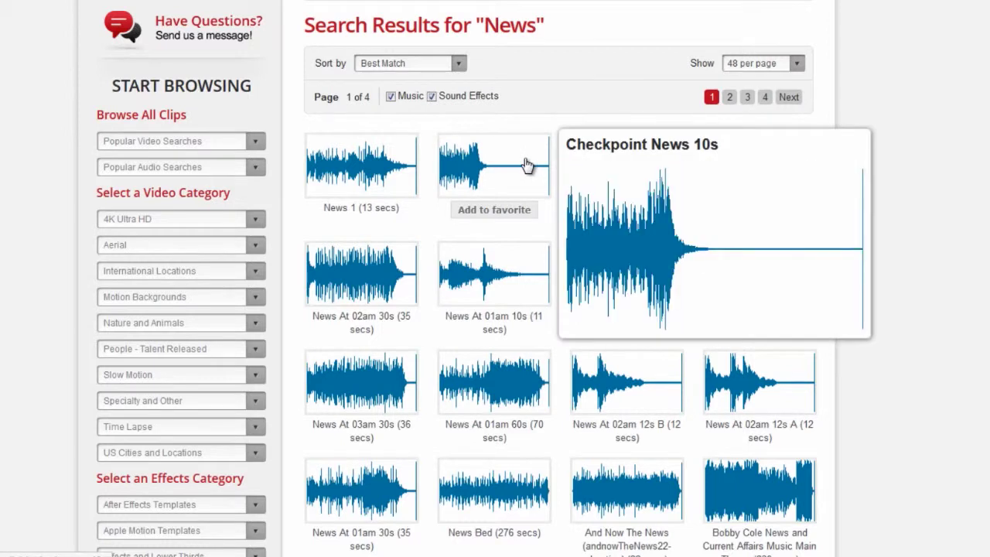
Open Checkpoint News 10s, play and stop its preview, then download it as an MP3.
{"action": "left_click", "coordinate": [526, 165]}
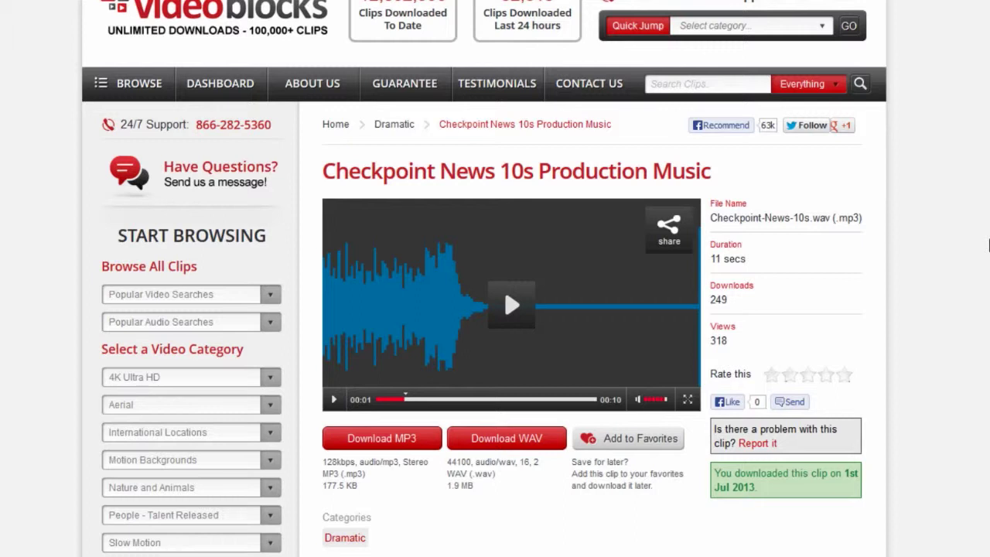
{"action": "left_click", "coordinate": [516, 313]}
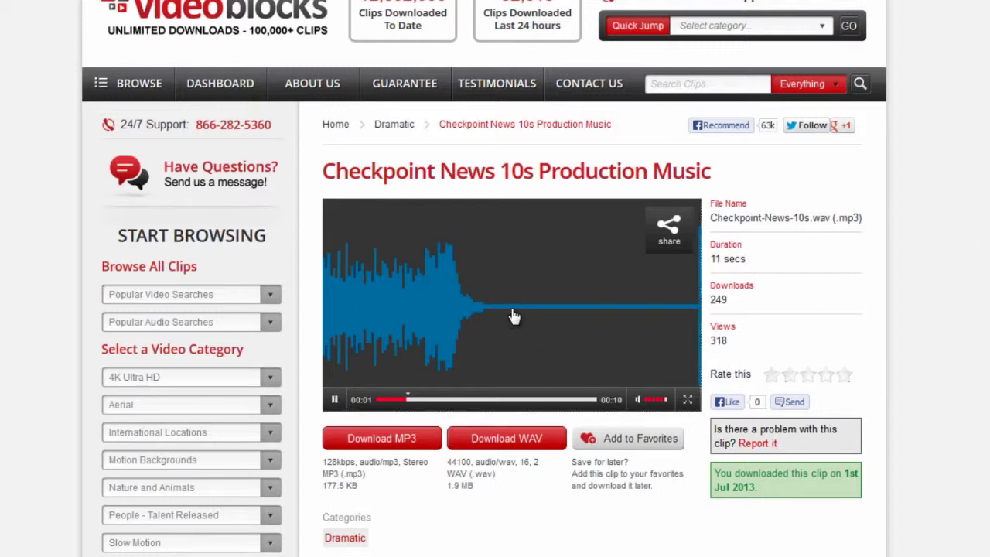
{"action": "left_click", "coordinate": [335, 399]}
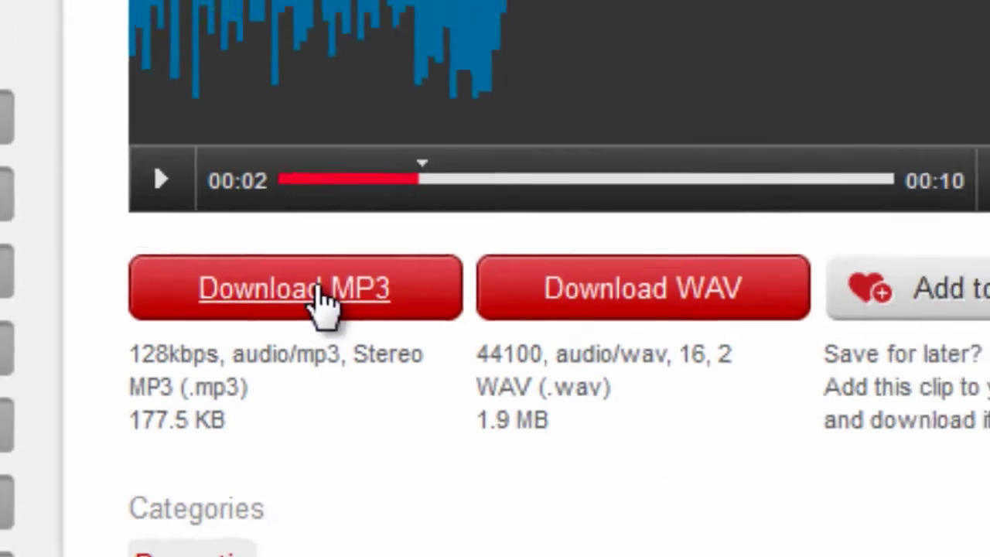
{"action": "left_click", "coordinate": [346, 266]}
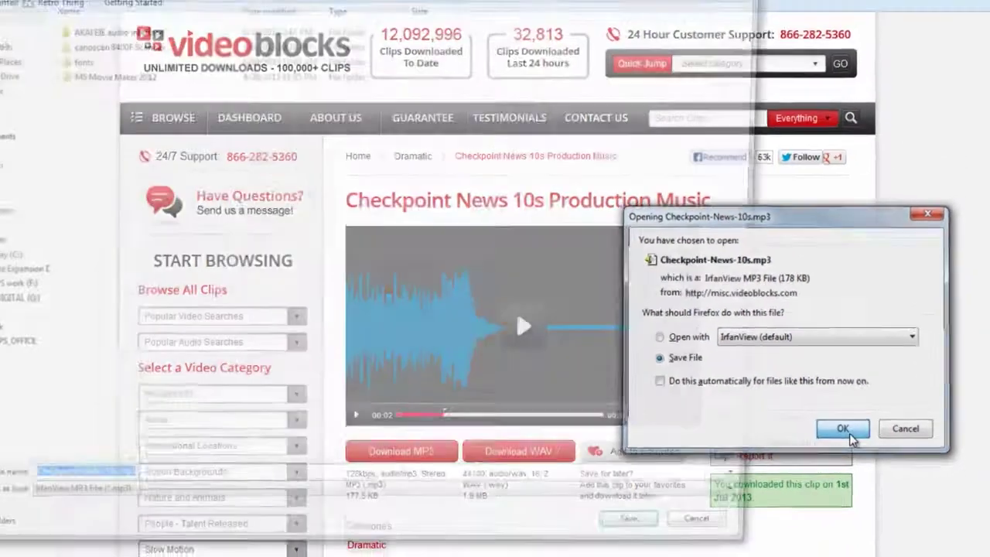
Save the Checkpoint-News-10s.mp3 track, choosing the Desktop as its destination.
{"action": "left_click", "coordinate": [803, 413]}
{"action": "left_click", "coordinate": [84, 80]}
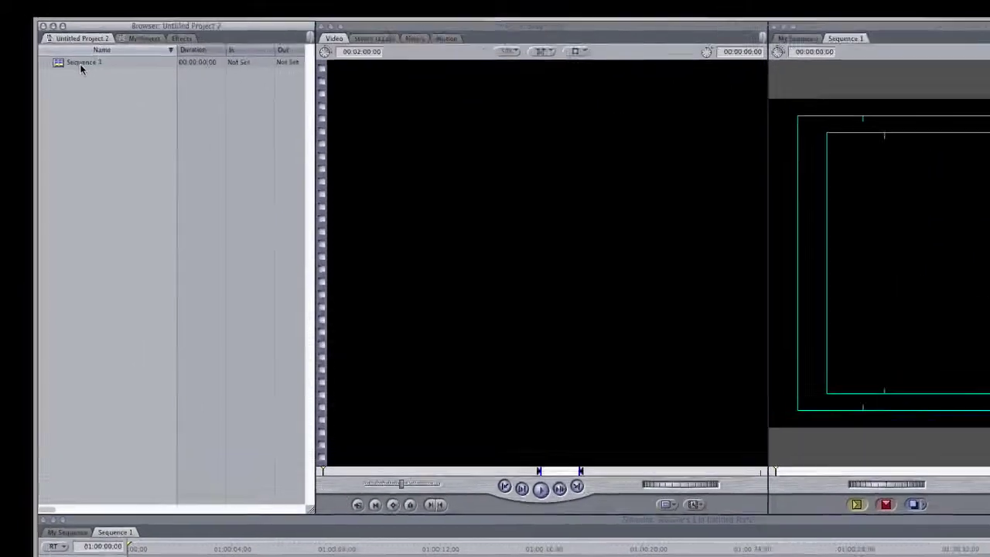
Rename Sequence 1 to '720p sequence' through its Settings dialog.
{"action": "right_click", "coordinate": [62, 41]}
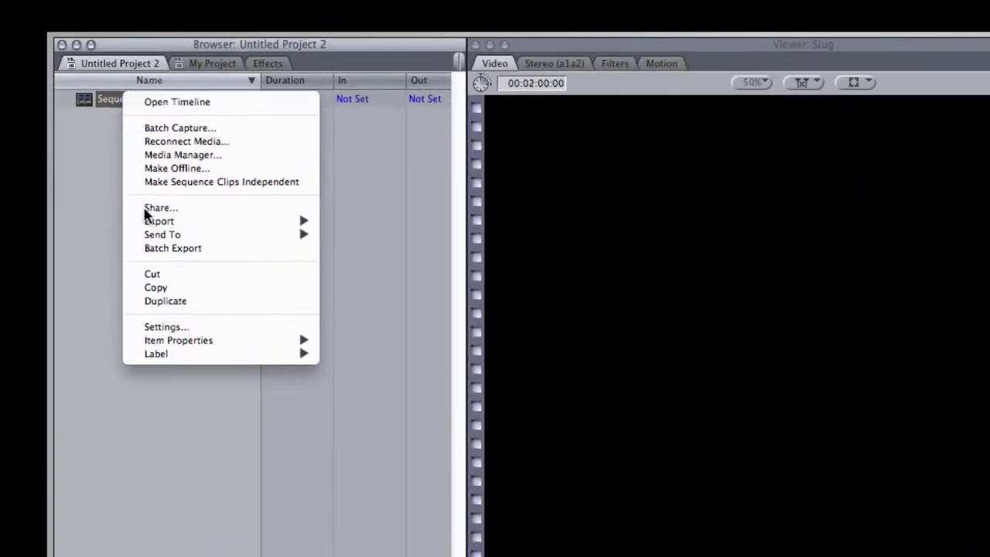
{"action": "left_click", "coordinate": [190, 328]}
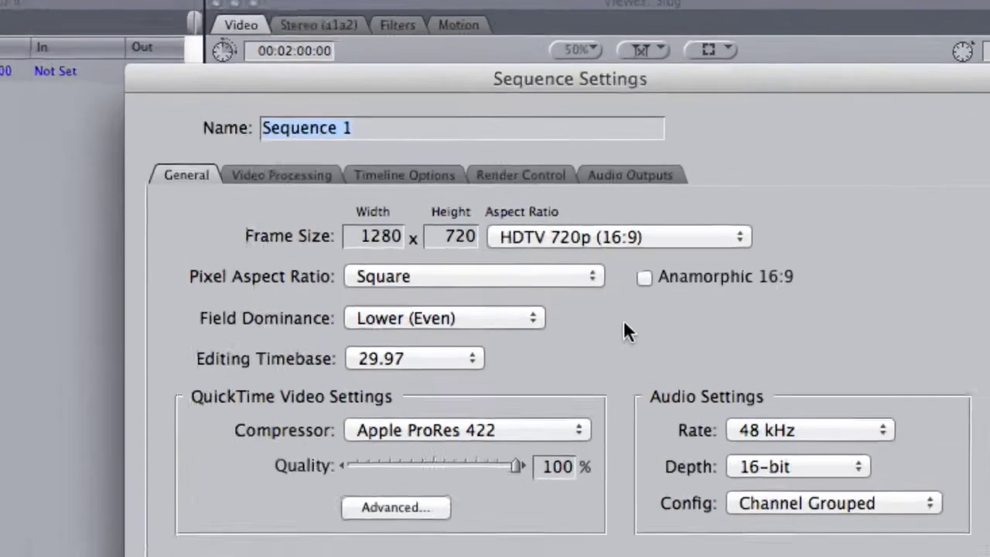
{"action": "type", "text": "720"}
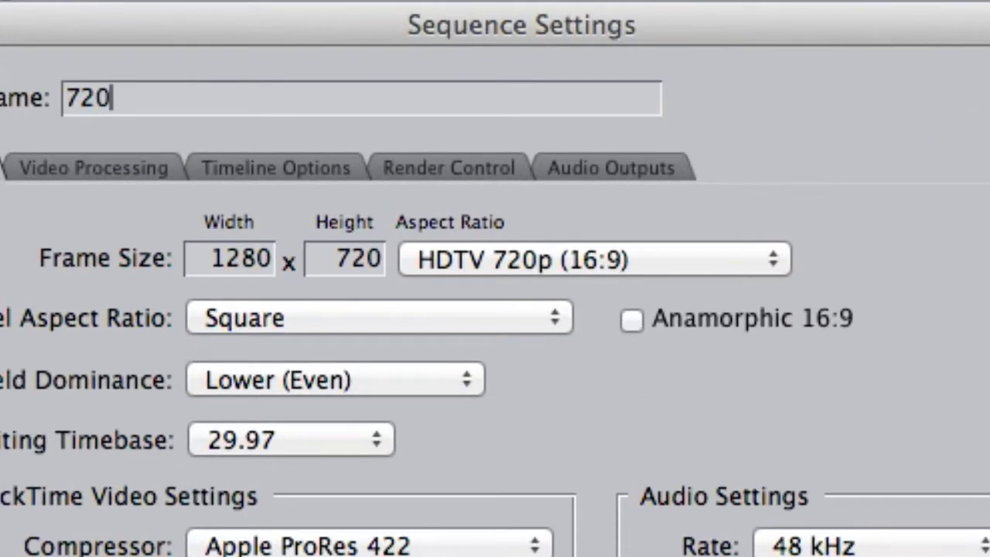
{"action": "type", "text": " seque"}
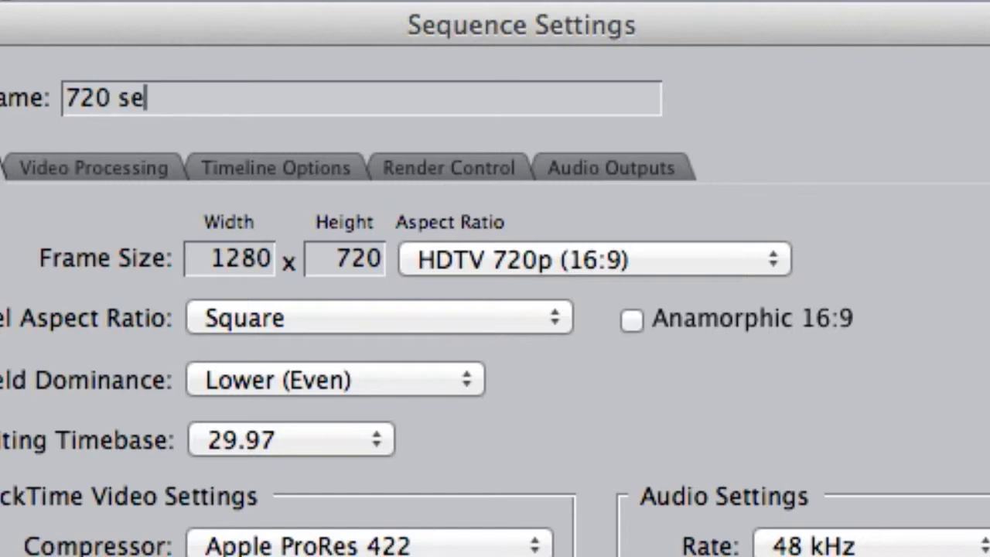
{"action": "type", "text": "nce"}
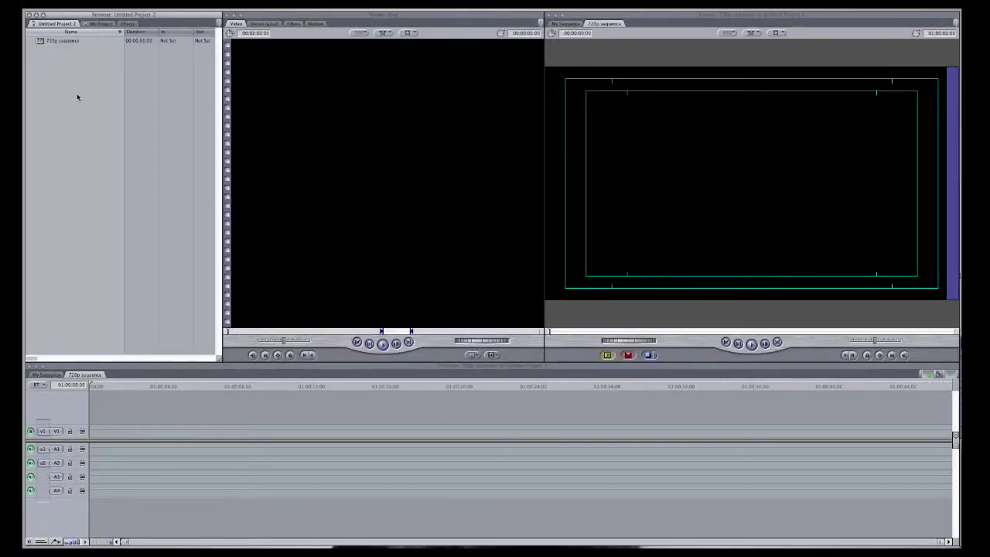
{"action": "key", "text": "Return"}
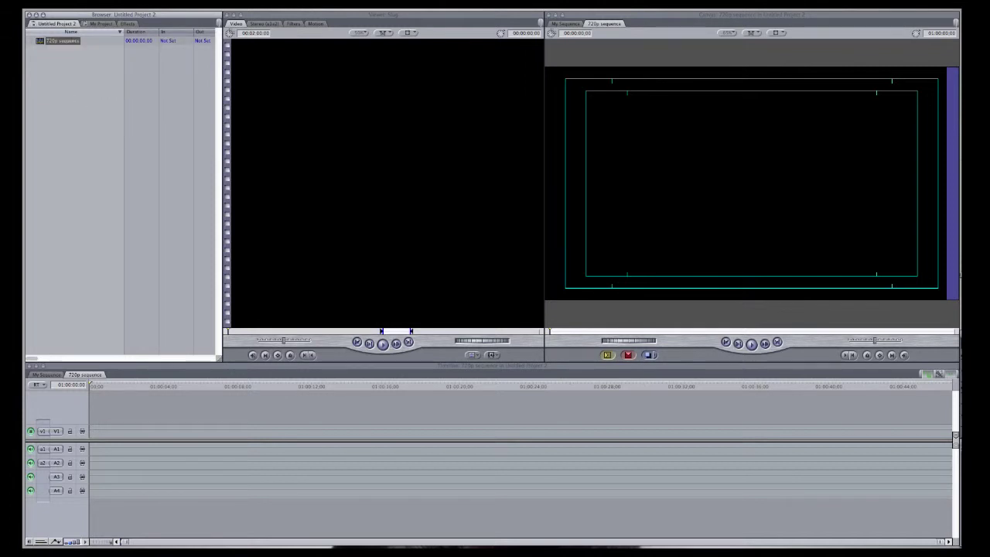
Reselect the 720p sequence in the Browser and bring up the Browser's context menu.
{"action": "left_click", "coordinate": [78, 97]}
{"action": "key", "text": "Down"}
{"action": "left_click", "coordinate": [78, 96]}
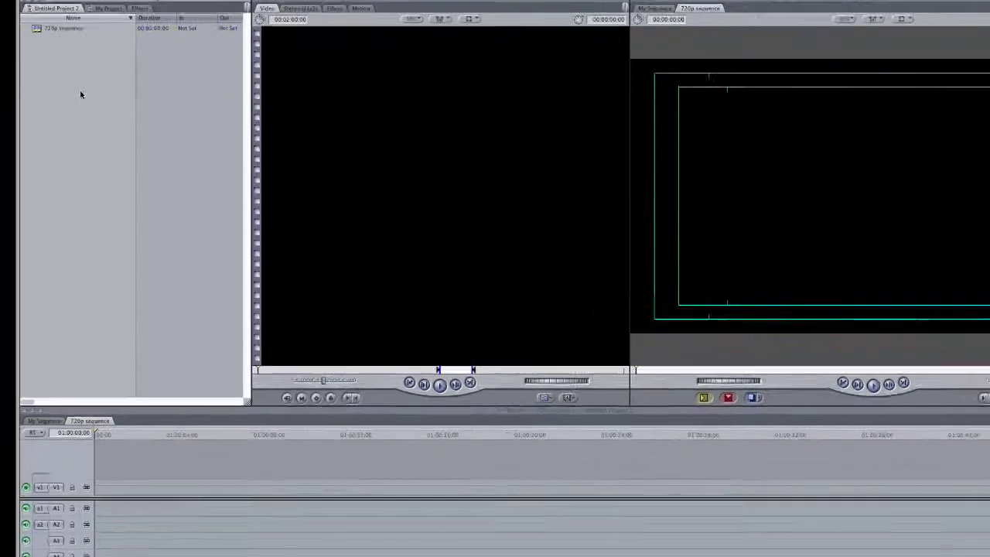
{"action": "right_click", "coordinate": [81, 94]}
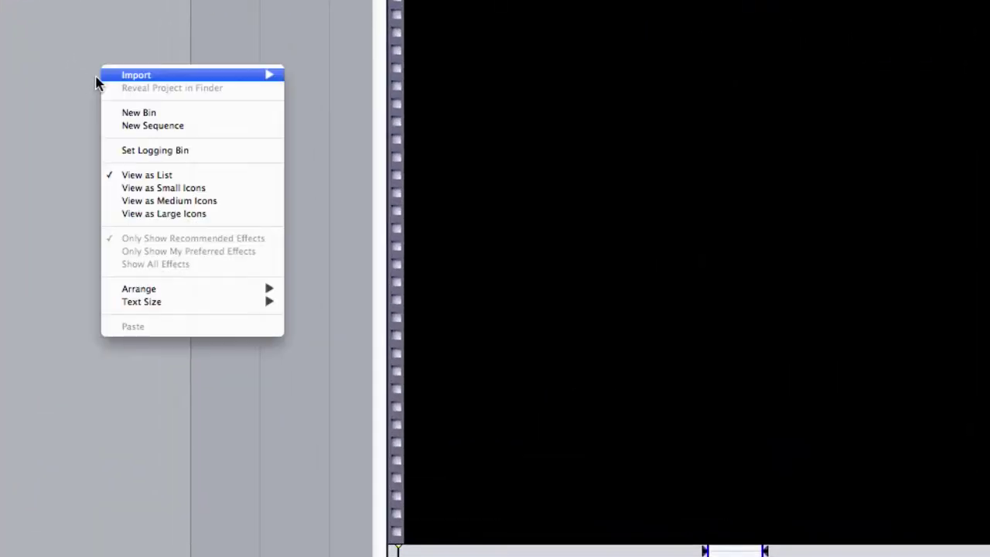
Start an Import > Files and browse to the _VideoBlocks folder on the Desktop.
{"action": "mouse_move", "coordinate": [249, 76]}
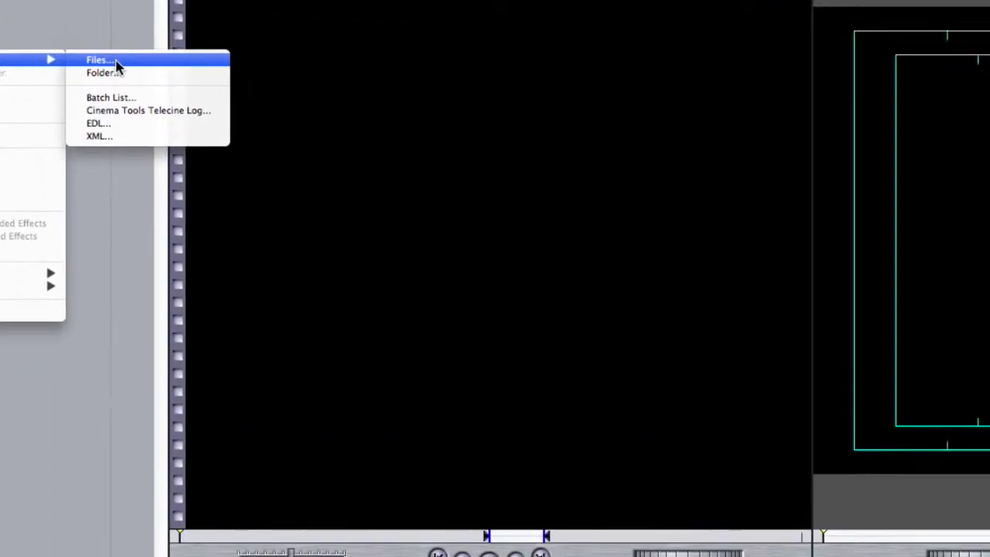
{"action": "left_click", "coordinate": [334, 77]}
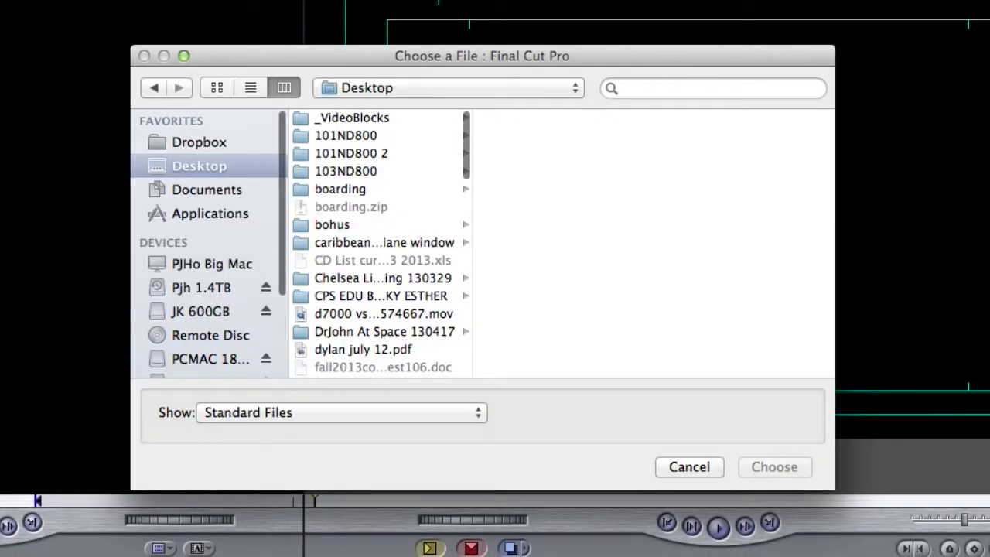
{"action": "left_click", "coordinate": [303, 118]}
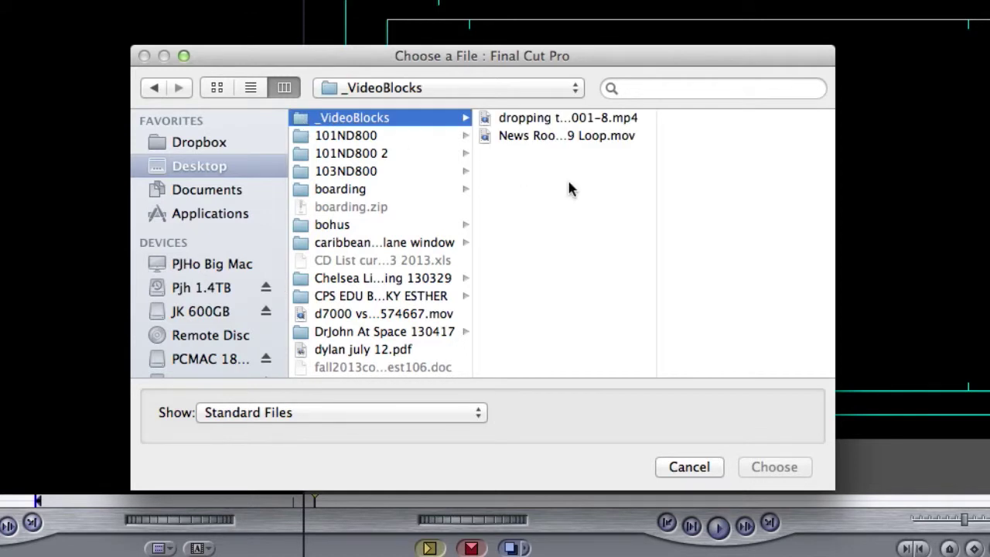
{"action": "key", "text": "super+a"}
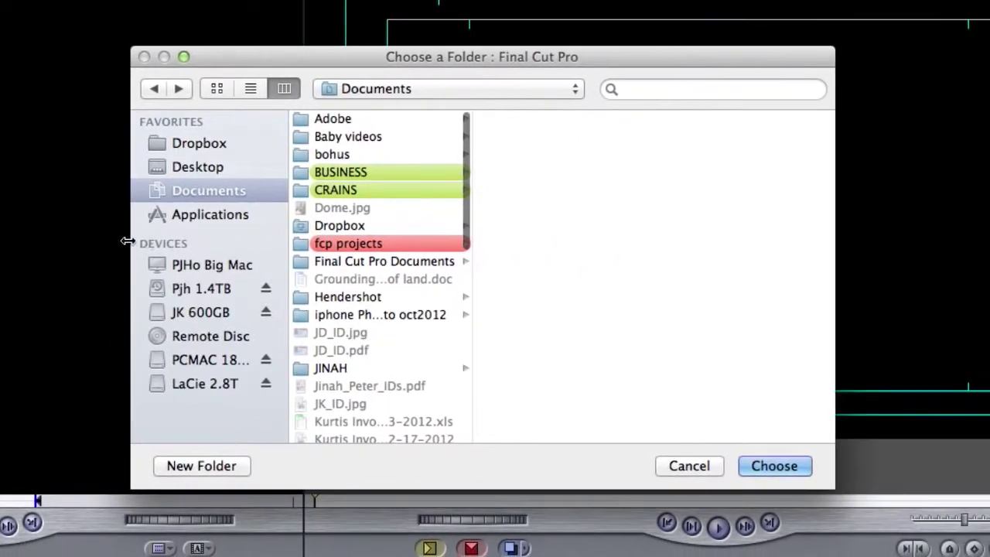
{"action": "left_click", "coordinate": [195, 167]}
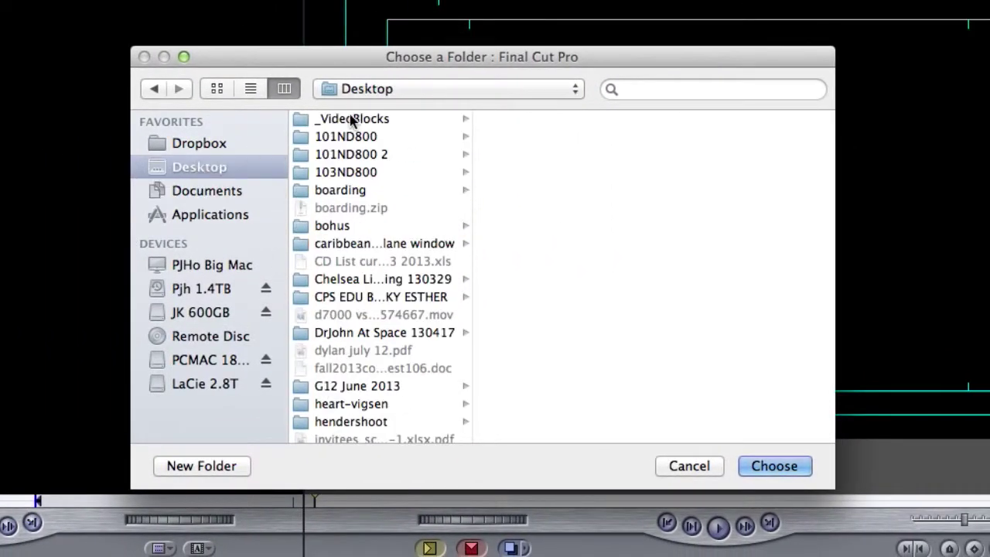
{"action": "left_click", "coordinate": [354, 120]}
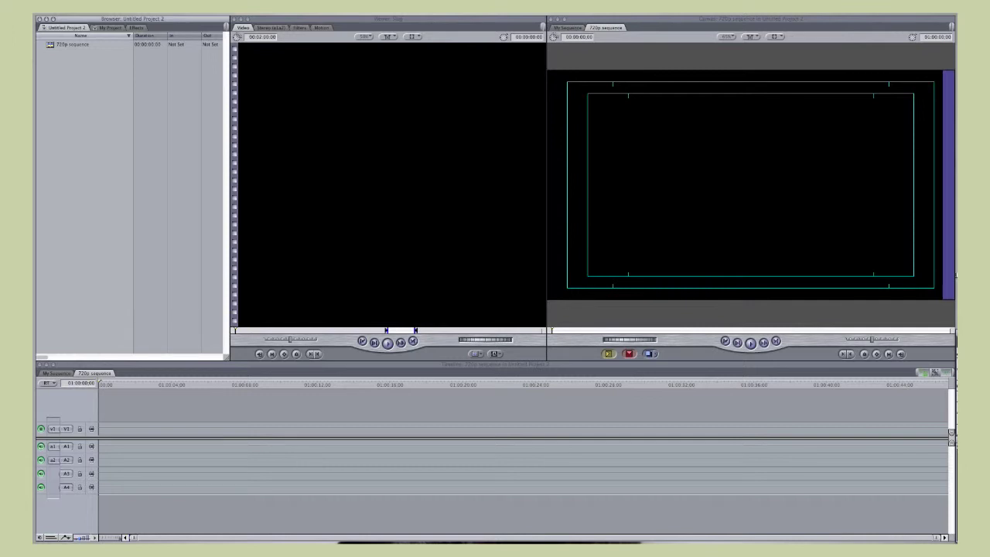
Drag both clips from the _VideoBlocks Finder window into the Browser, then close Finder.
{"action": "key", "text": "super+Tab"}
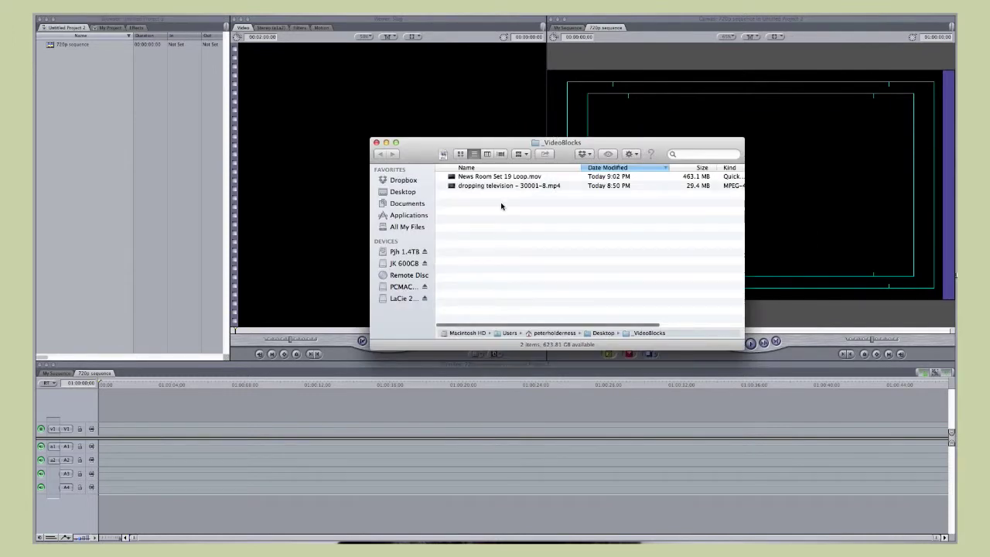
{"action": "left_click_drag", "start_coordinate": [479, 199], "coordinate": [92, 139]}
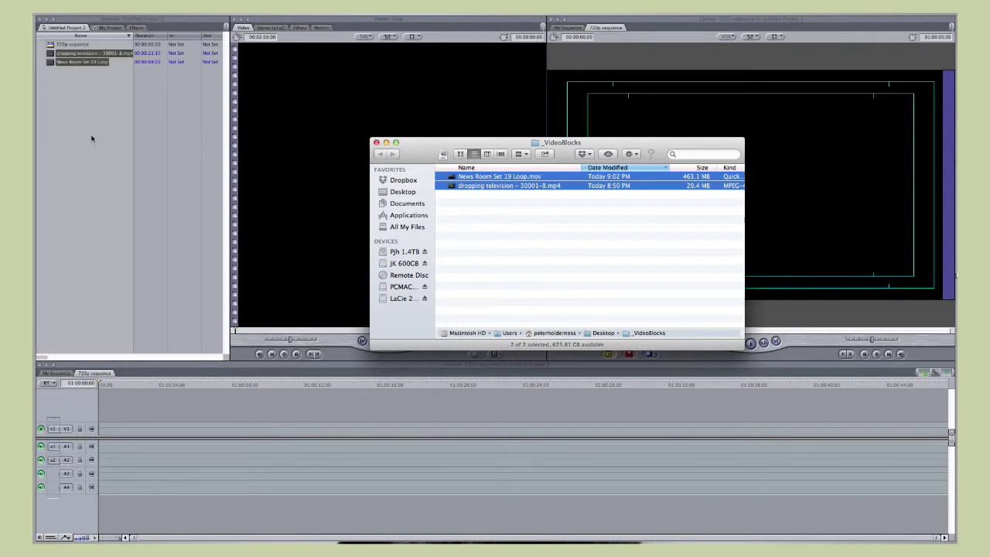
{"action": "left_click", "coordinate": [376, 143]}
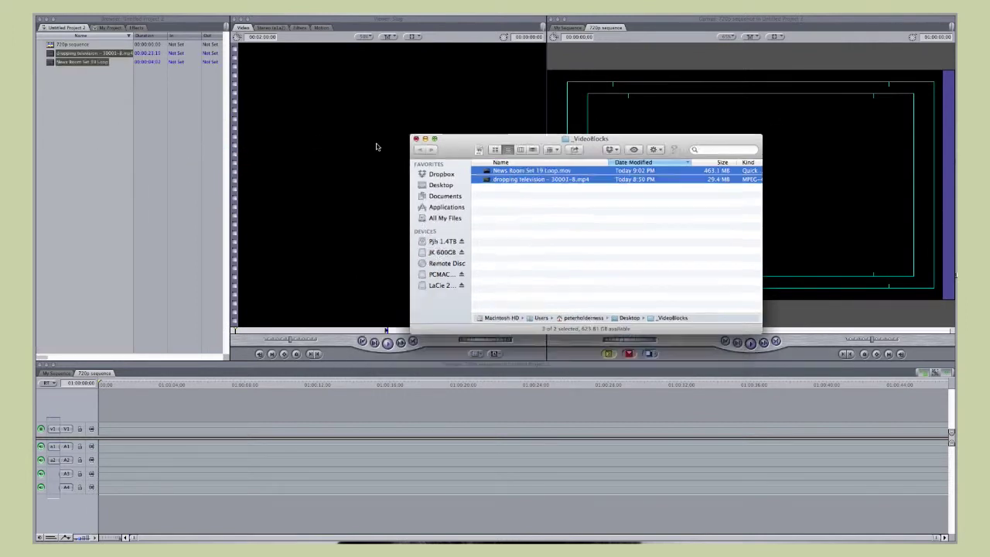
{"action": "left_click", "coordinate": [60, 86]}
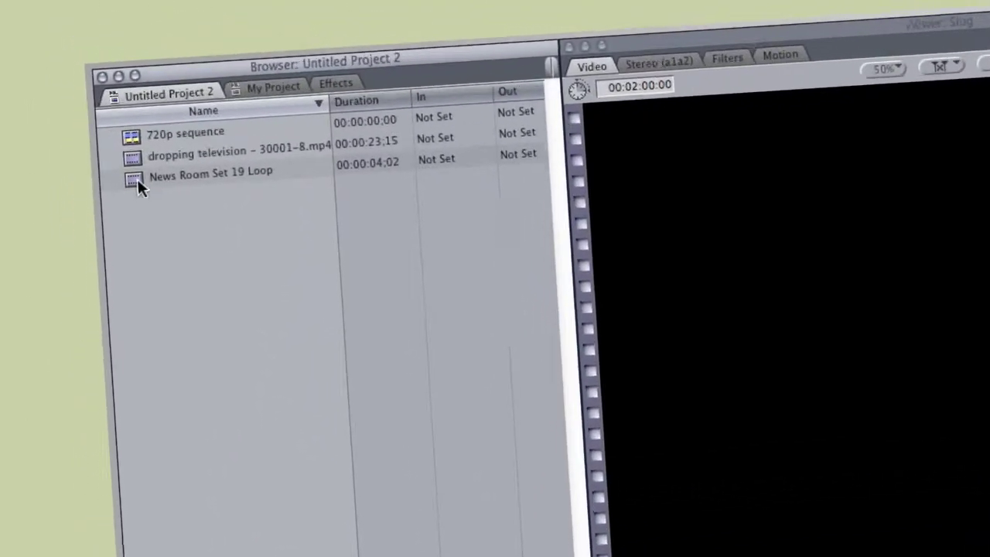
Load News Room Set 19 Loop in the Viewer and drag it onto track V1.
{"action": "left_click", "coordinate": [101, 110]}
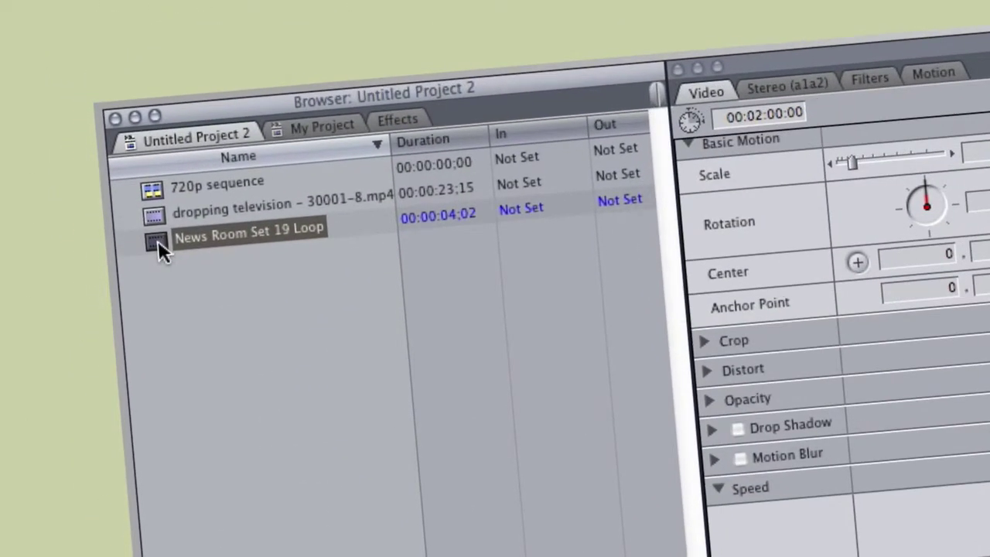
{"action": "double_click", "coordinate": [158, 240]}
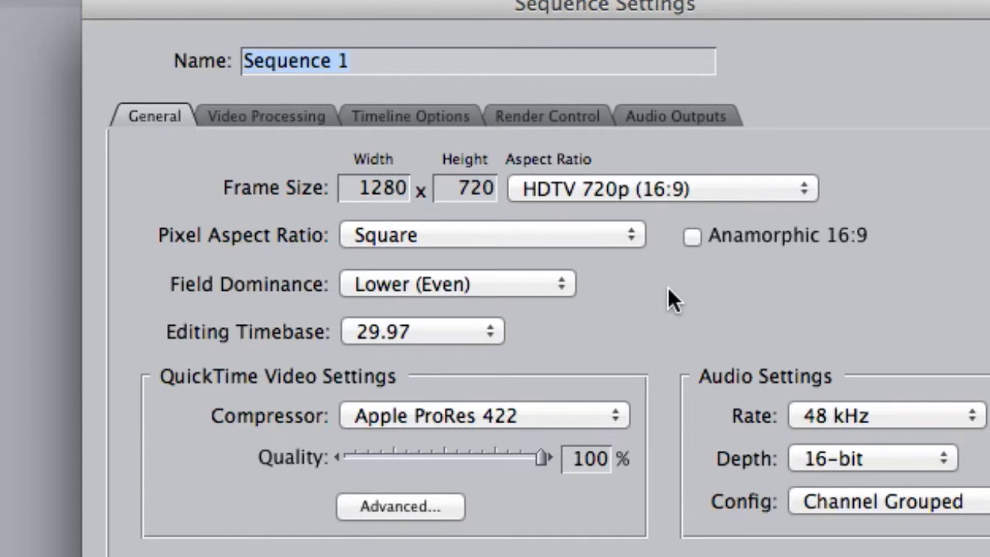
{"action": "type", "text": "72"}
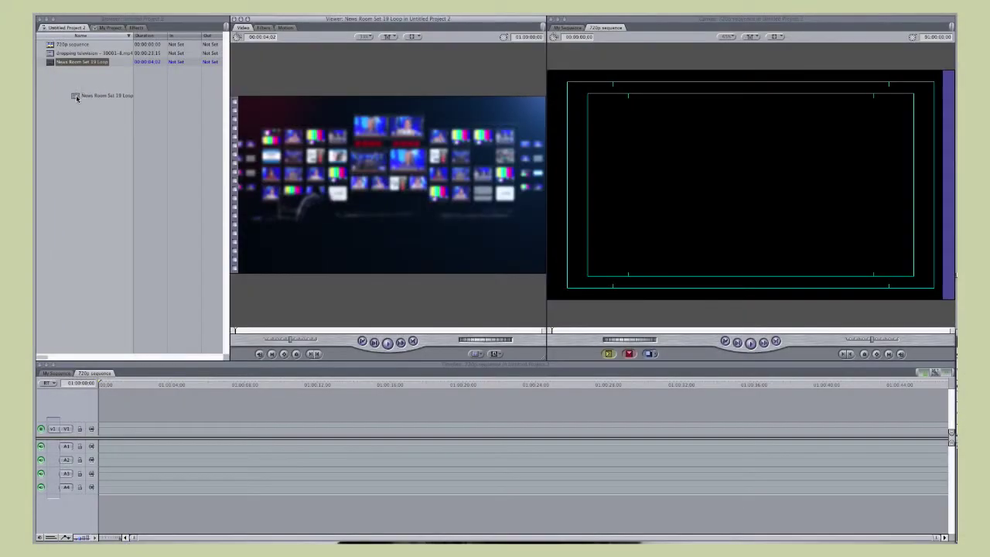
{"action": "left_click_drag", "start_coordinate": [76, 94], "coordinate": [105, 428]}
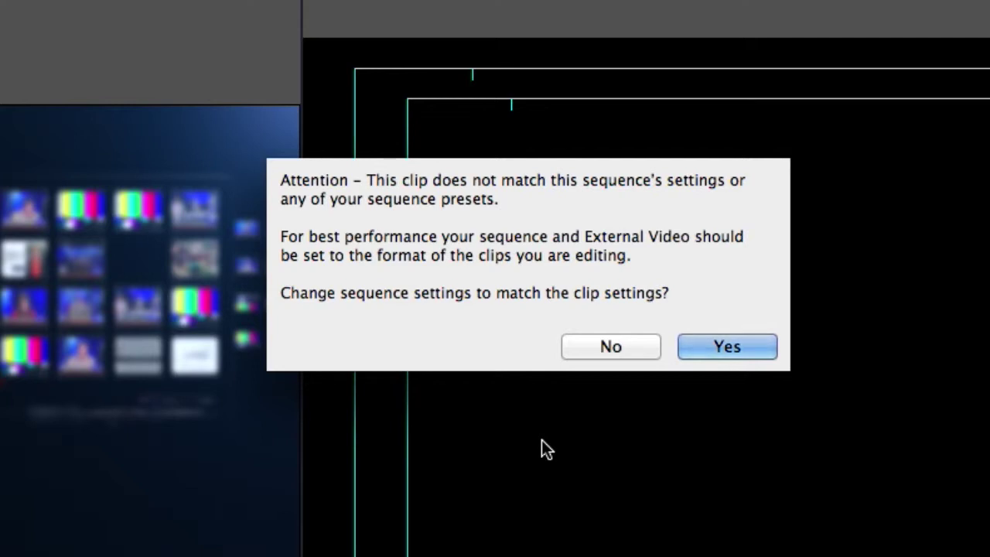
Decline changing the 720p sequence settings to match the newsroom clip.
{"action": "left_click", "coordinate": [607, 348]}
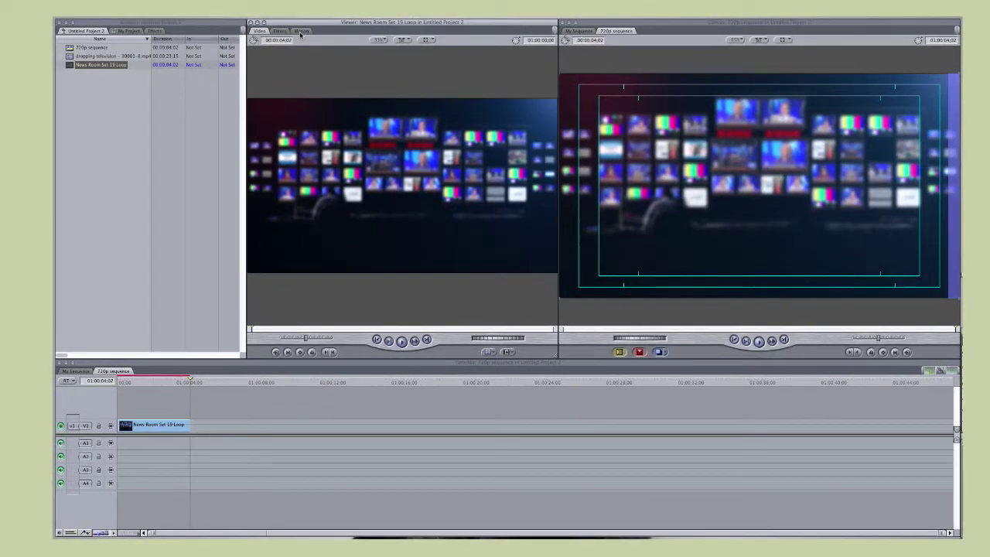
Show the newsroom clip's Motion tab and select its Scale field.
{"action": "left_click", "coordinate": [301, 32]}
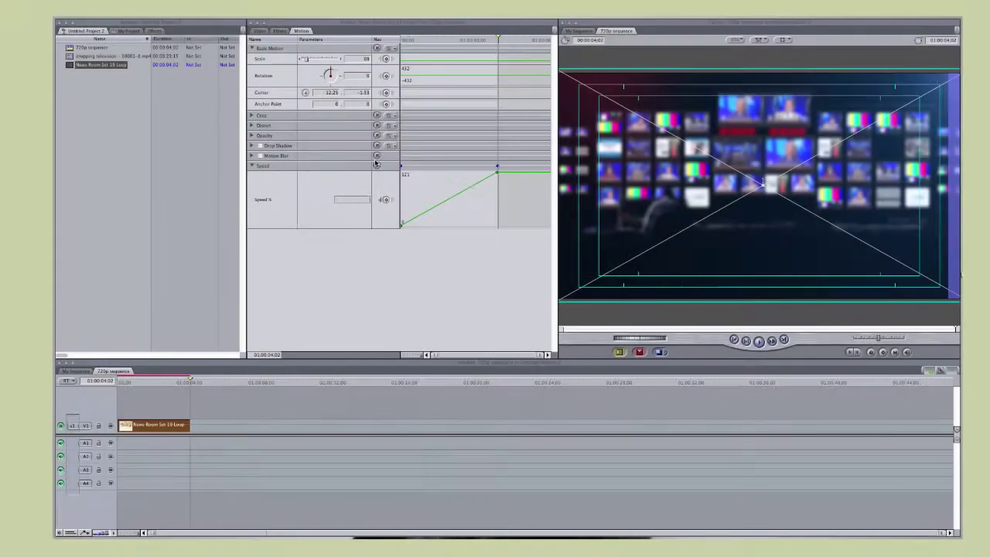
{"action": "left_click", "coordinate": [356, 60]}
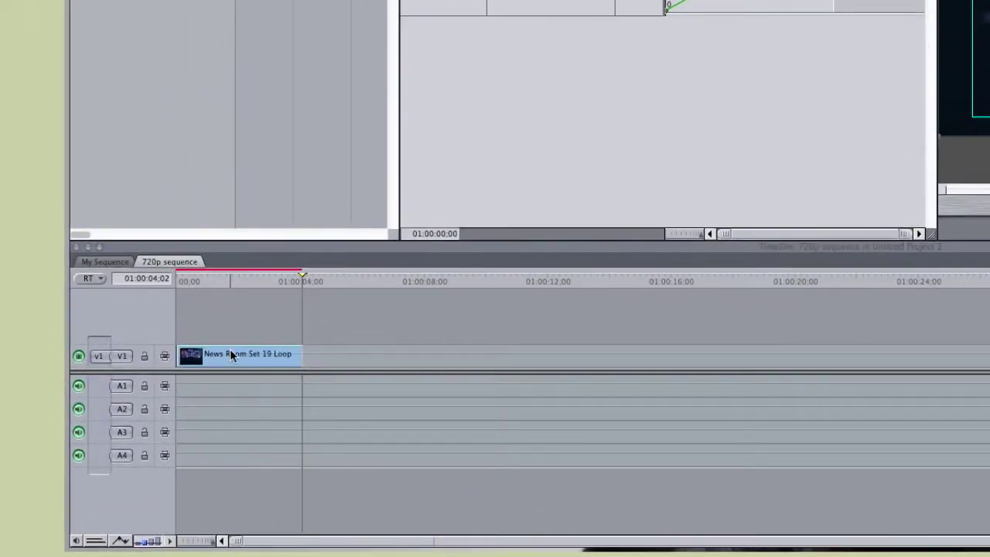
Select the newsroom clip in the Timeline and enter 69 as its Scale.
{"action": "left_click", "coordinate": [230, 353]}
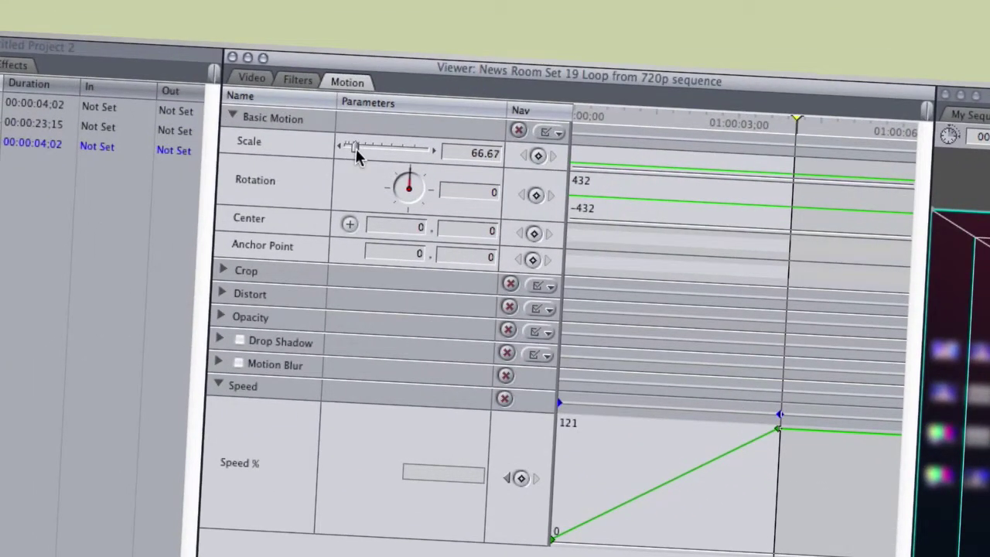
{"action": "left_click", "coordinate": [465, 154]}
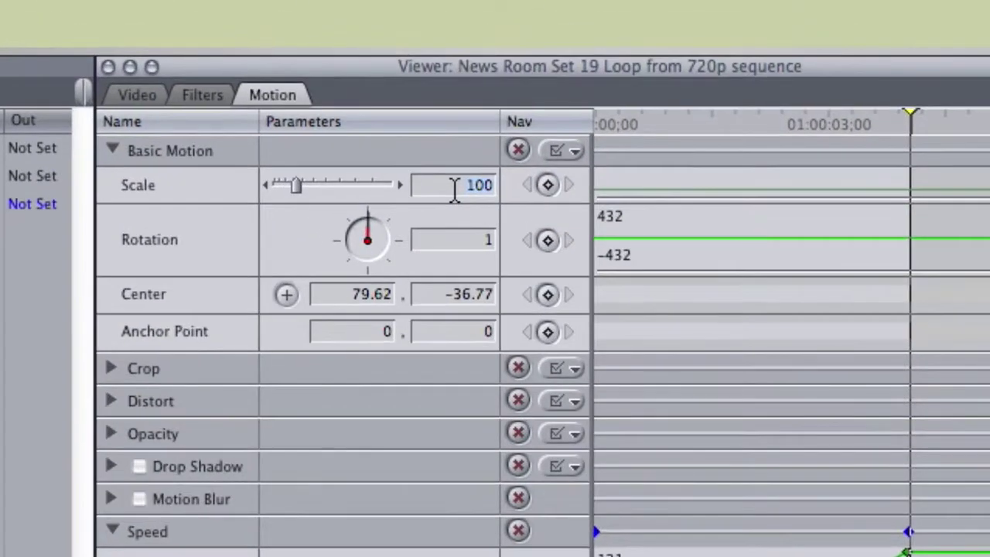
{"action": "type", "text": "69"}
{"action": "key", "text": "Return"}
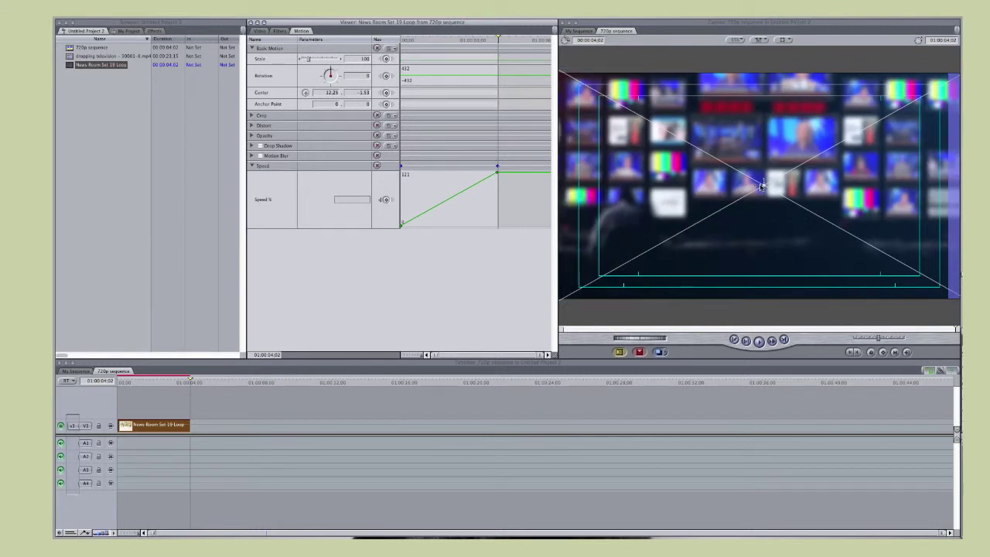
Drag the newsroom clip left and down in the Canvas, then refocus the Scale value.
{"action": "left_click_drag", "start_coordinate": [756, 184], "coordinate": [645, 162]}
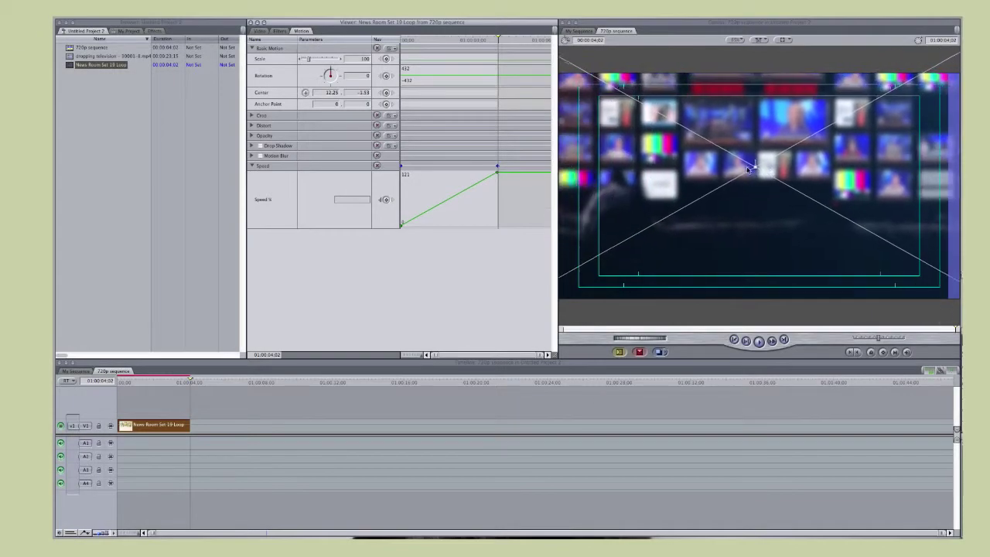
{"action": "left_click_drag", "start_coordinate": [749, 169], "coordinate": [743, 175]}
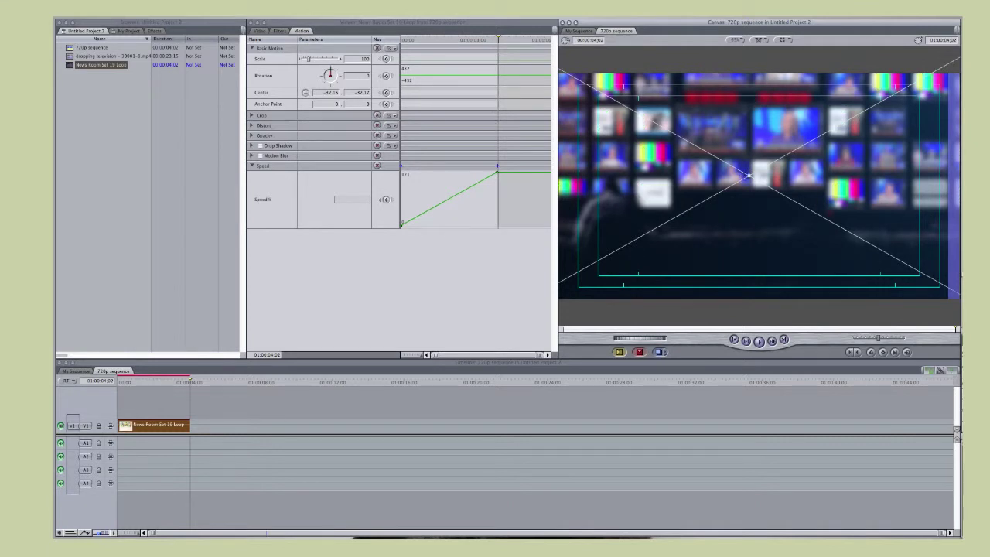
{"action": "left_click", "coordinate": [353, 60]}
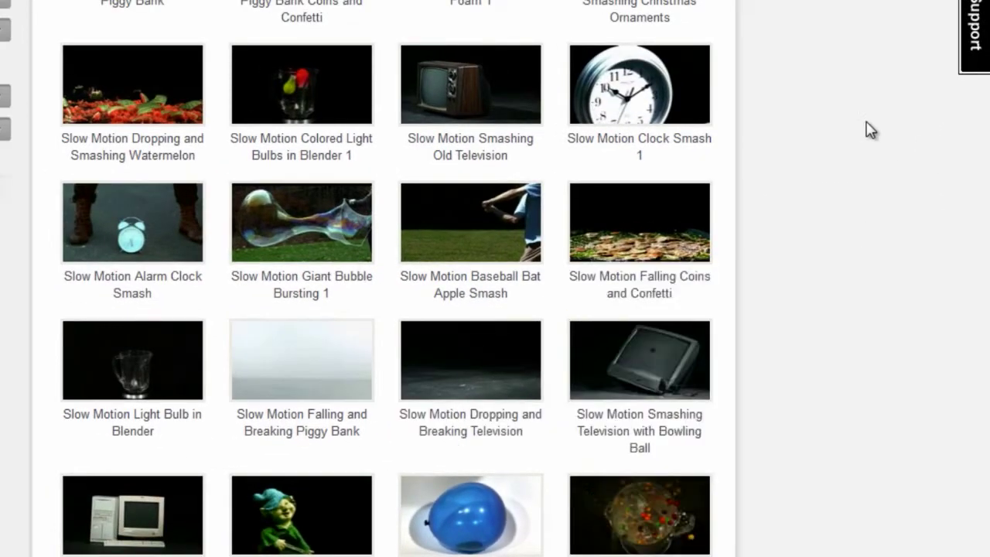
Drag both _VideoBlocks files into the Browser, then enter 69 for the clip's Scale.
{"action": "scroll", "coordinate": [866, 130], "scroll_direction": "down", "scroll_amount": 3}
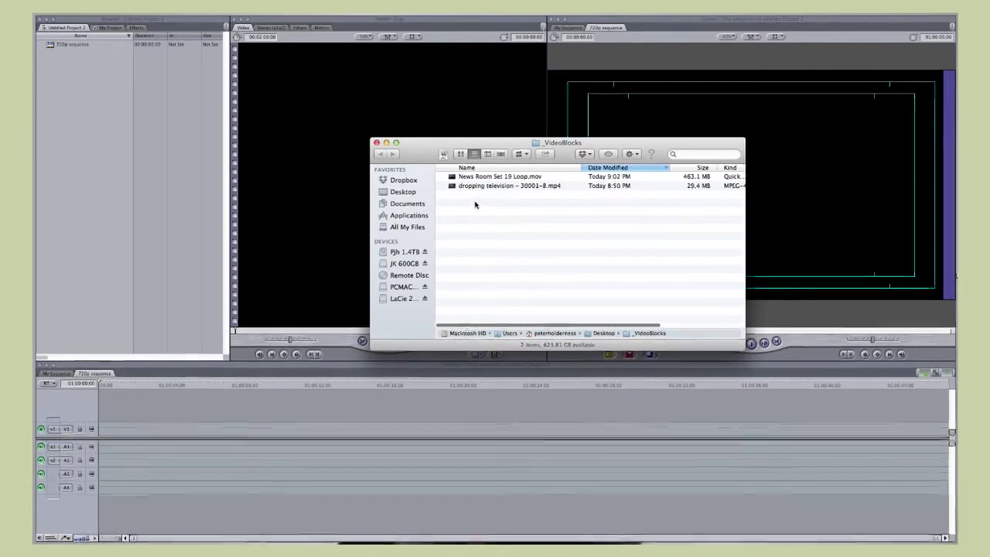
{"action": "left_click_drag", "start_coordinate": [475, 203], "coordinate": [481, 182]}
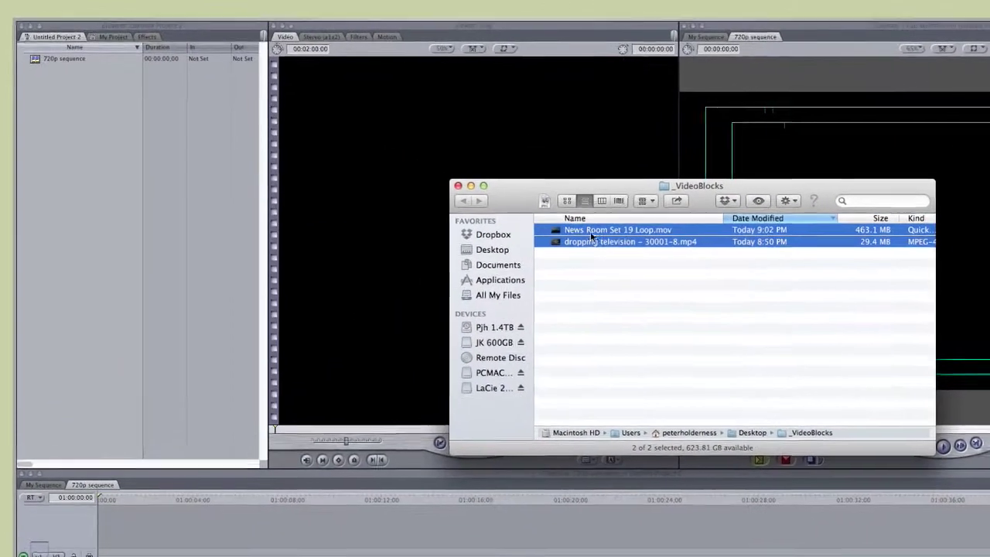
{"action": "left_click_drag", "start_coordinate": [562, 222], "coordinate": [89, 169]}
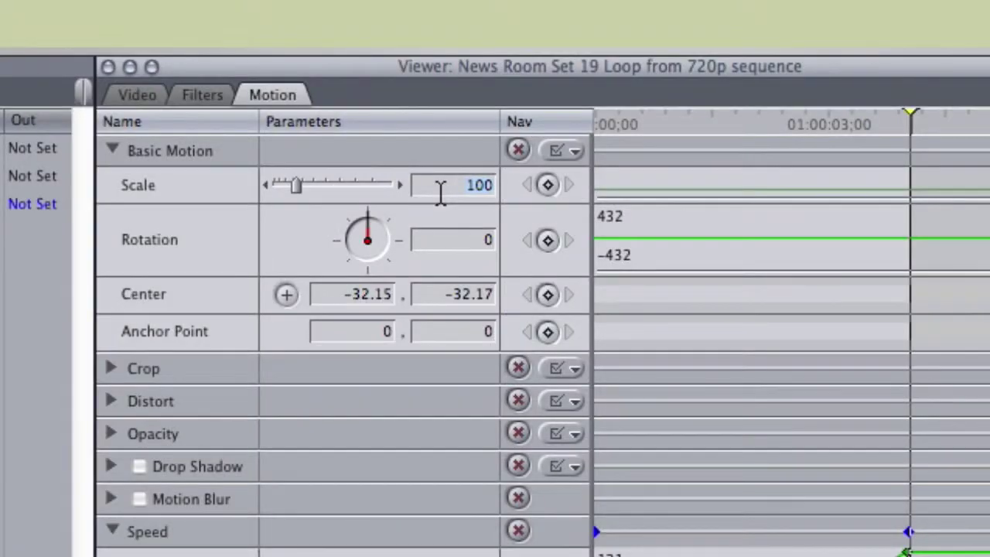
{"action": "type", "text": "69"}
{"action": "key", "text": "Return"}
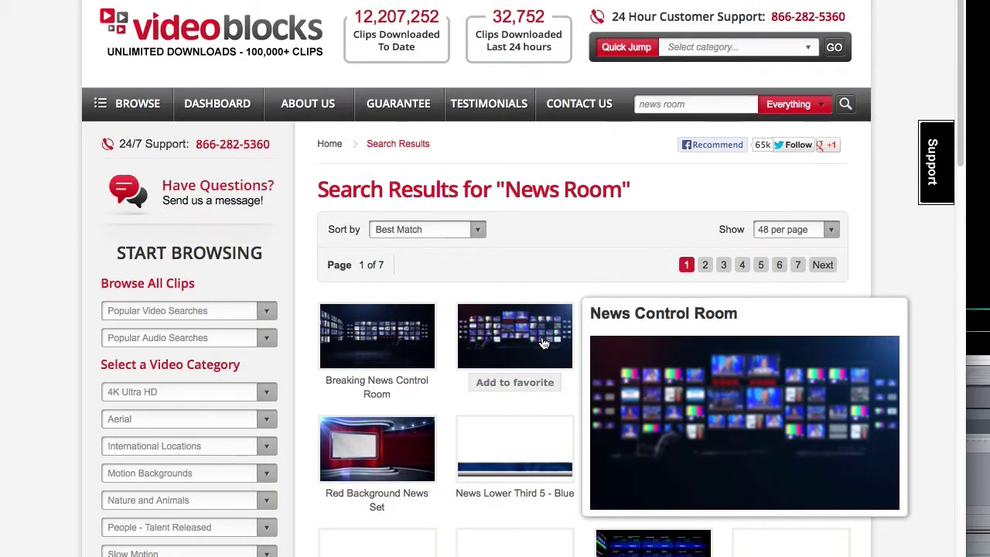
Open the News Control Room clip page and type content.videoblocks.com into the address bar.
{"action": "left_click", "coordinate": [544, 344]}
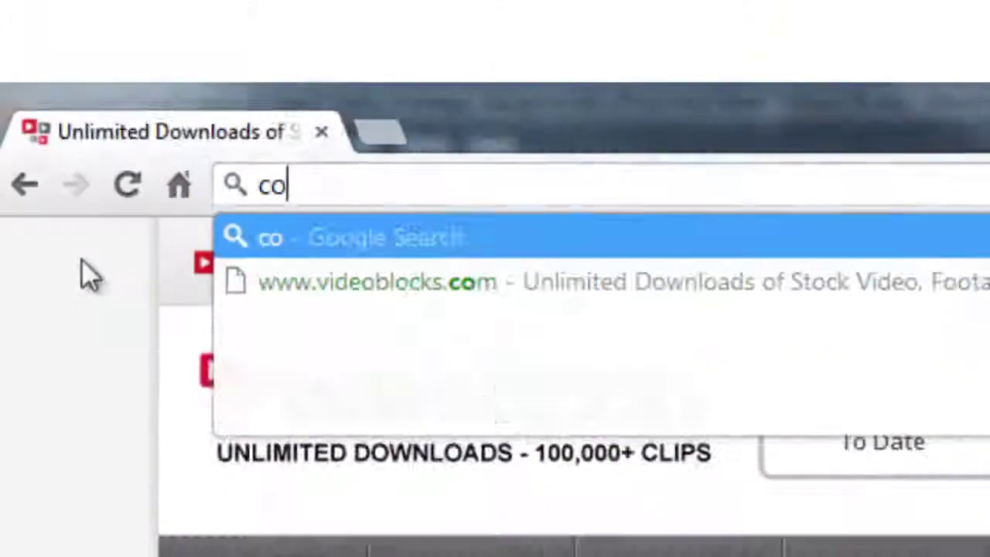
{"action": "type", "text": "ntent"}
{"action": "type", "text": ".videoblocks.com"}
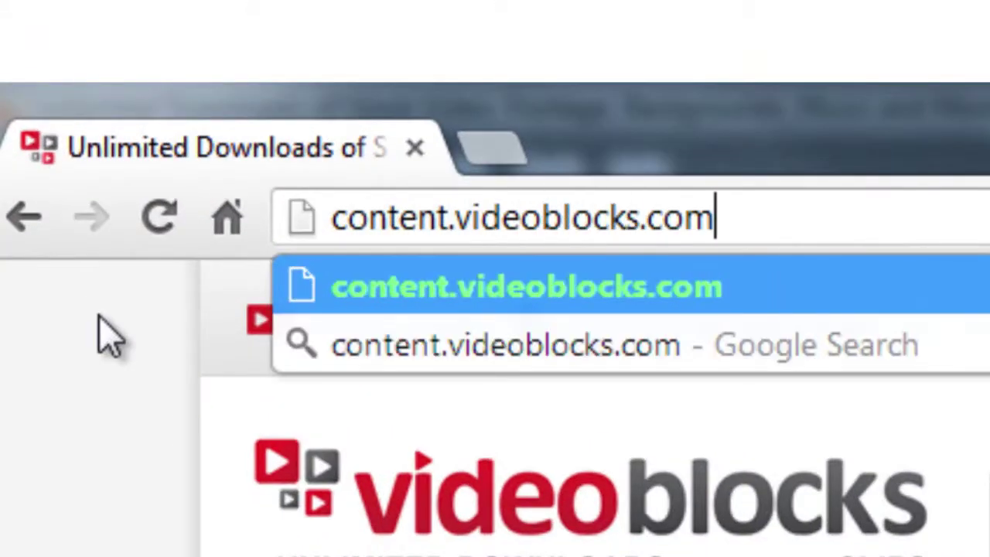